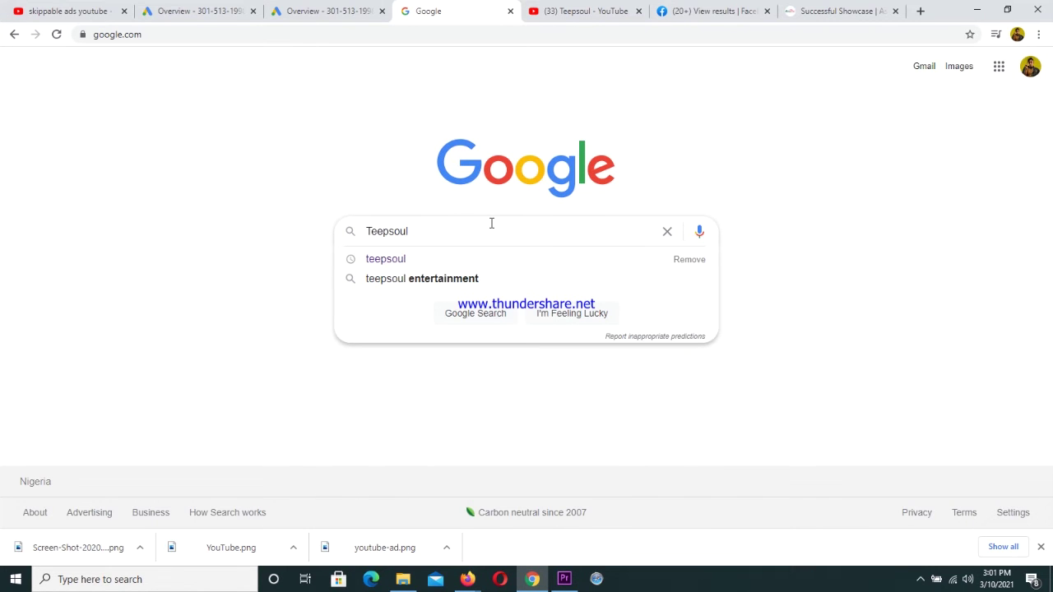
# - Search Google for Teepsoul and browse the image results narrowed to services
pyautogui.press('Return')
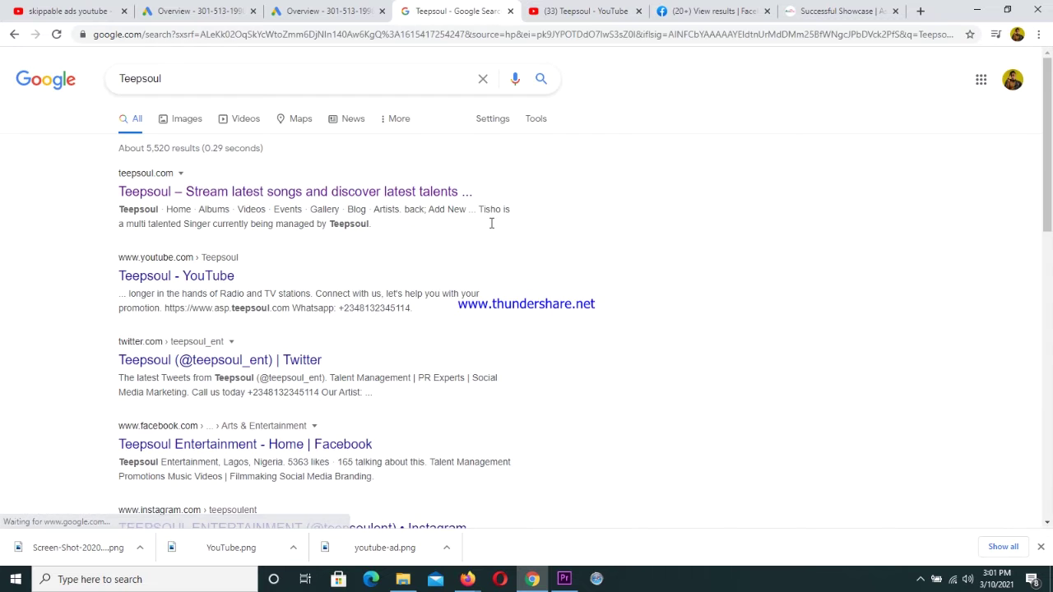
pyautogui.click(181, 120)
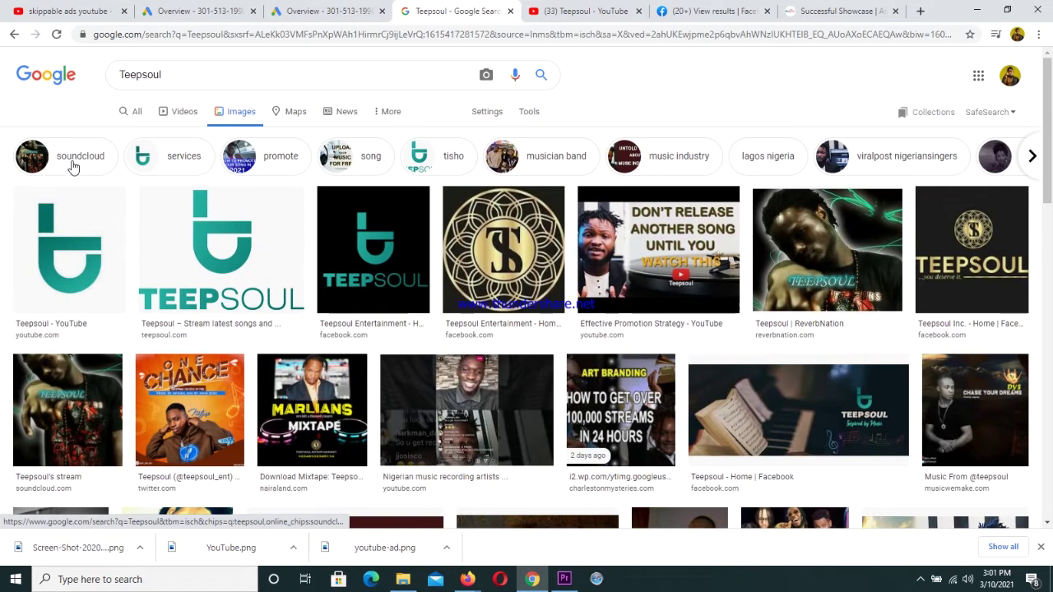
pyautogui.click(165, 158)
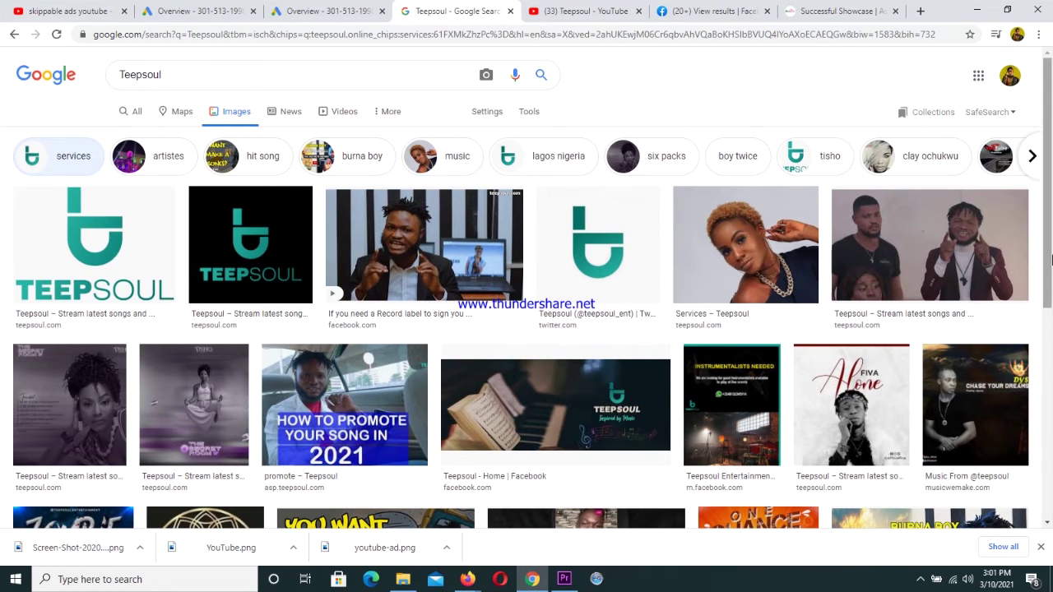
pyautogui.scroll(-1, 1046, 309)
pyautogui.scroll(-2, 1046, 308)
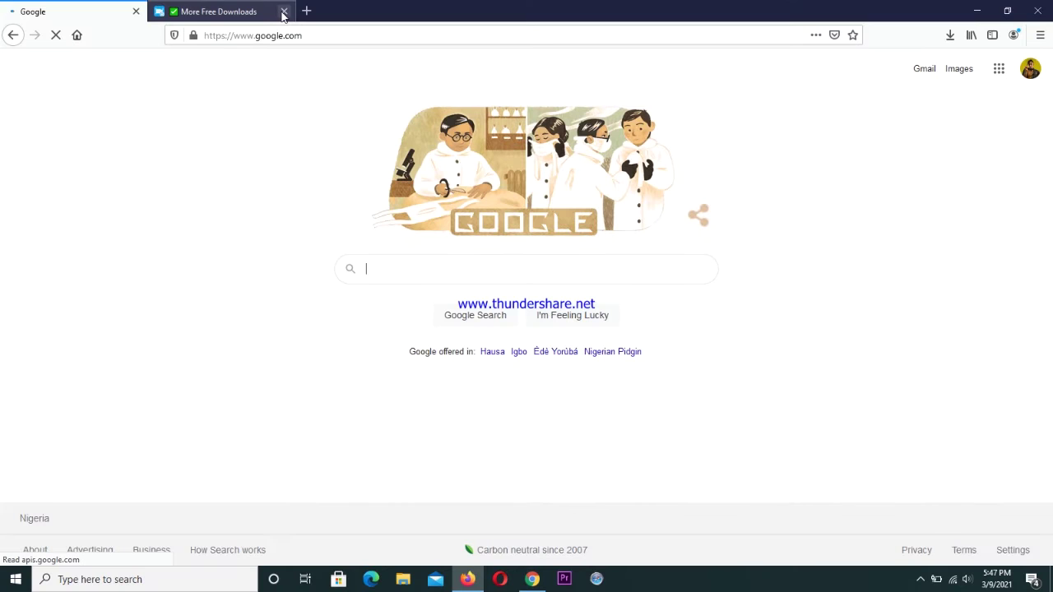
# - Close the More Free Downloads page, go to YouTube and open the list of the channel's own videos
pyautogui.click(283, 13)
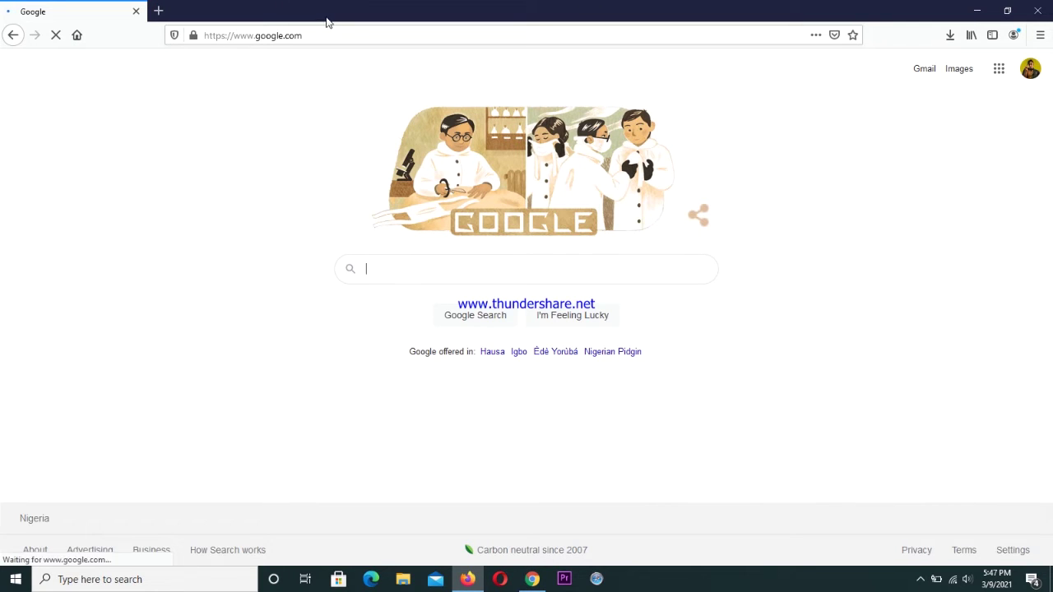
pyautogui.click(312, 34)
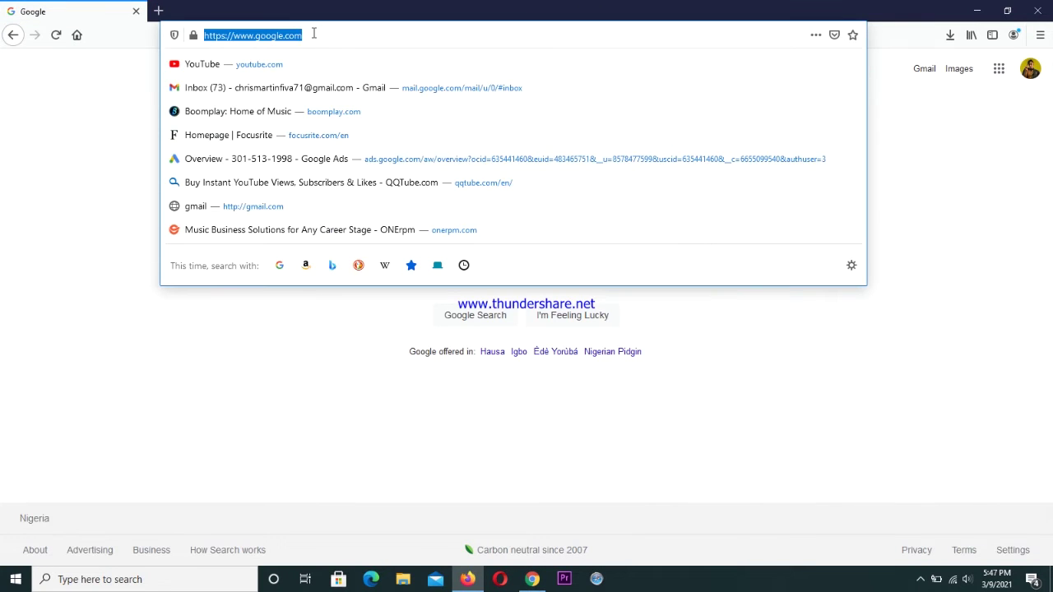
pyautogui.click(245, 69)
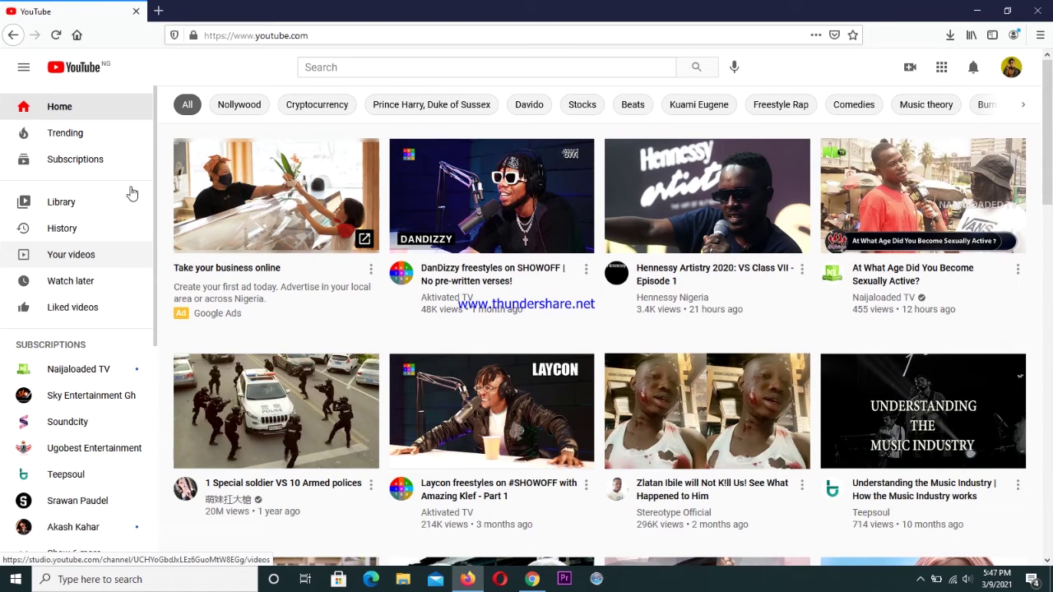
pyautogui.click(71, 256)
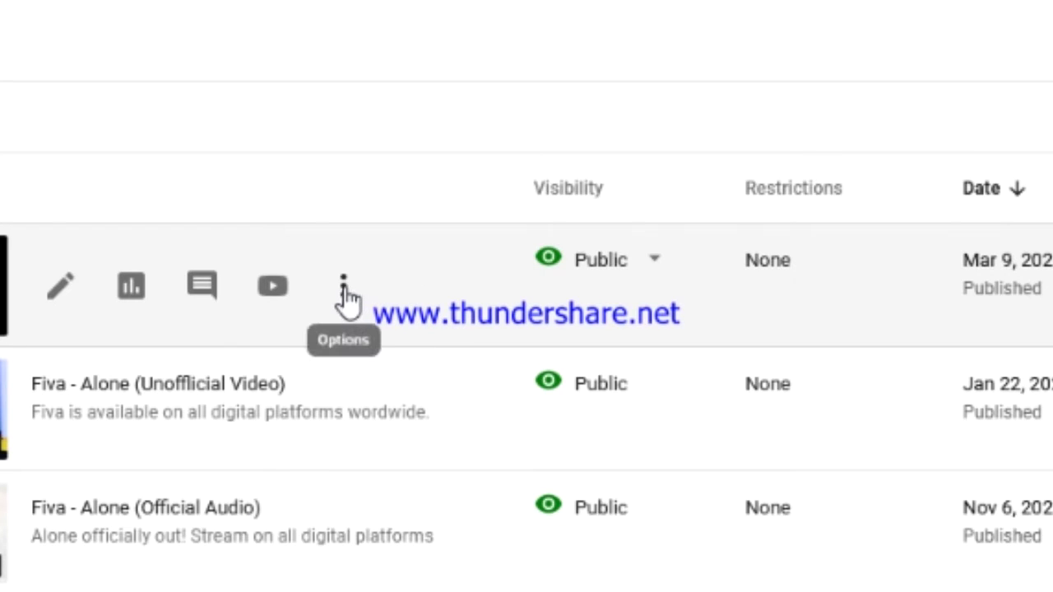
# - Promote the newest uploaded video, published Mar 9, 2021, and get started with its Google Ads campaign
pyautogui.click(344, 288)
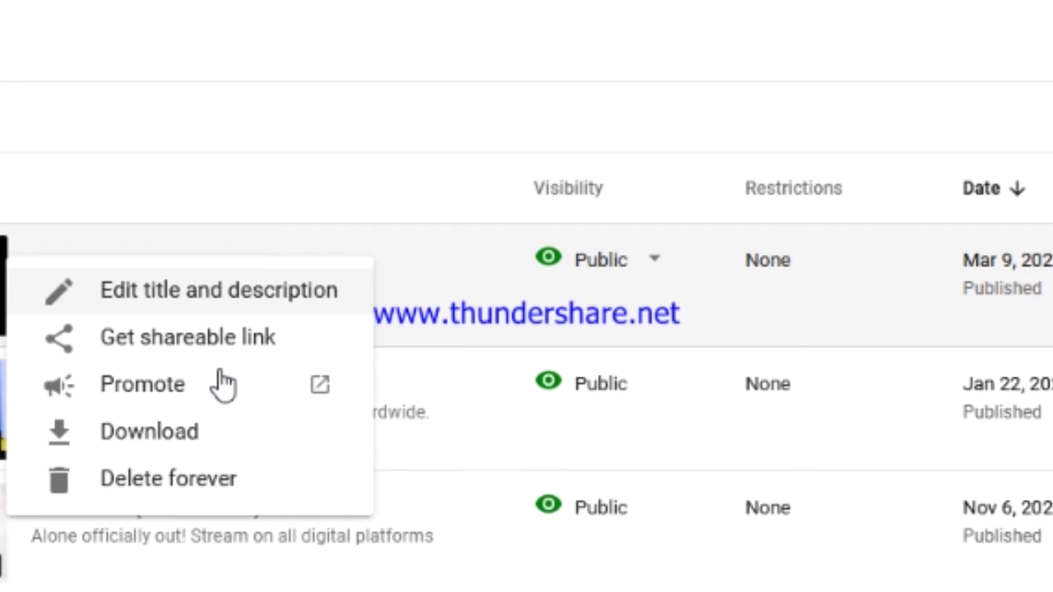
pyautogui.click(166, 397)
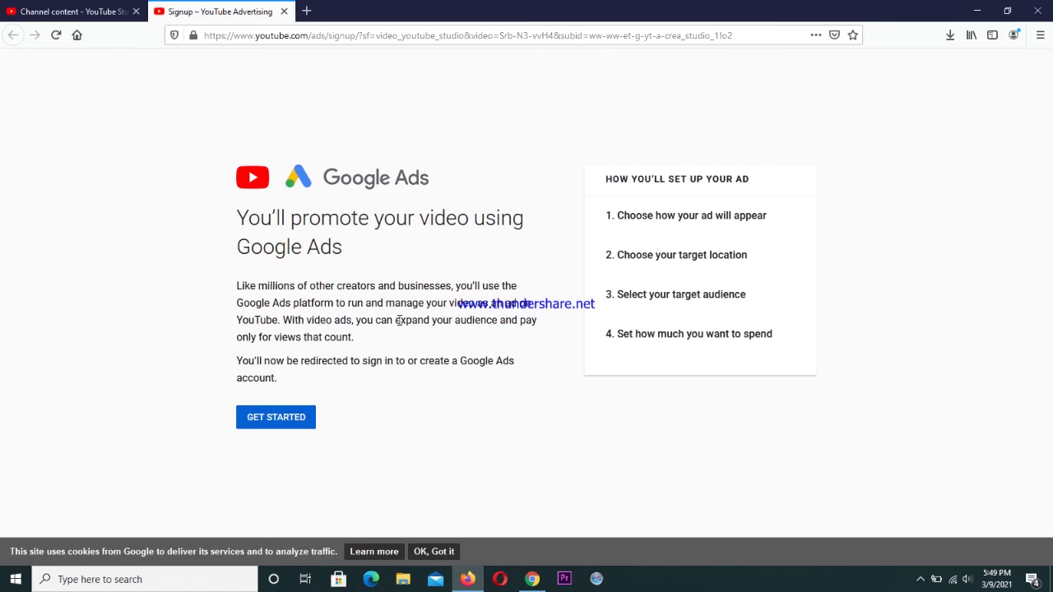
pyautogui.click(278, 429)
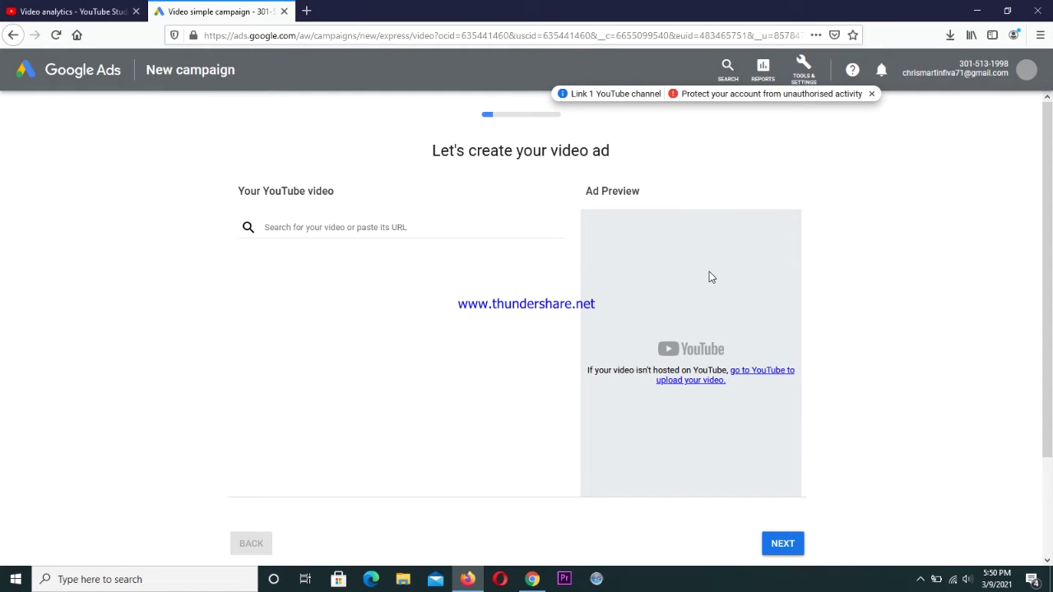
# - Choose "Fiva - Alone (official video)" as the ad video and have it automatically played before, during or after other YouTube videos
pyautogui.click(409, 238)
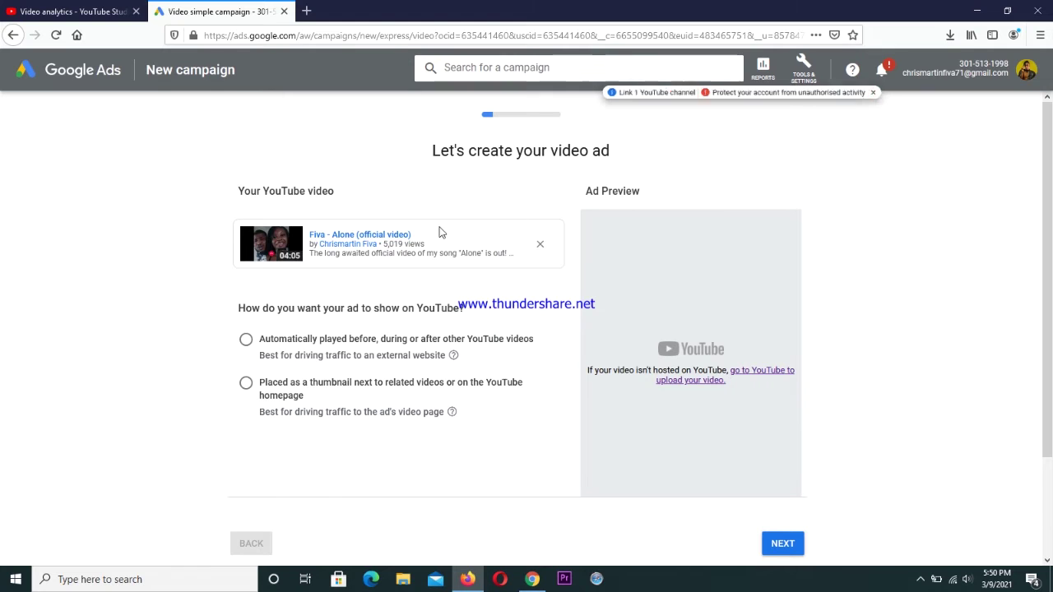
pyautogui.click(246, 341)
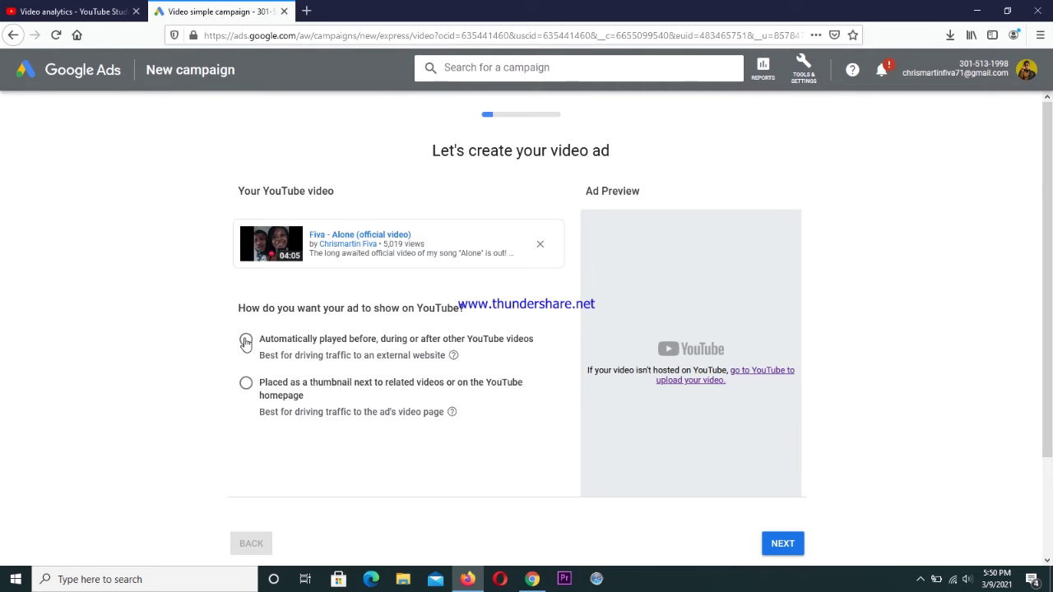
pyautogui.click(246, 341)
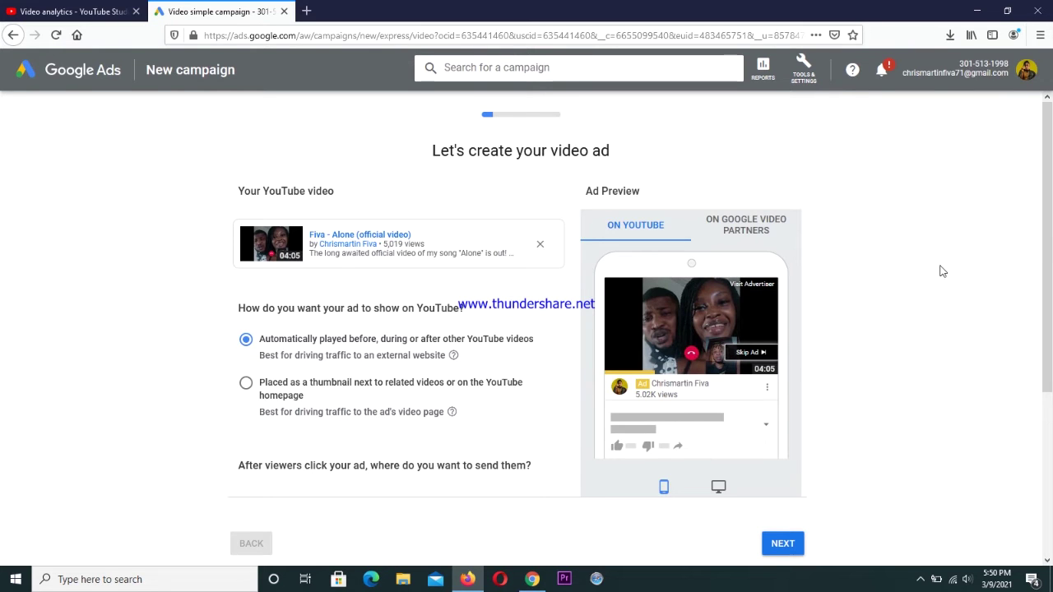
# - Open the public YouTube channel page from YouTube Studio and copy its web address for the ad's landing page
pyautogui.moveTo(1050, 227); pyautogui.dragTo(1050, 260)
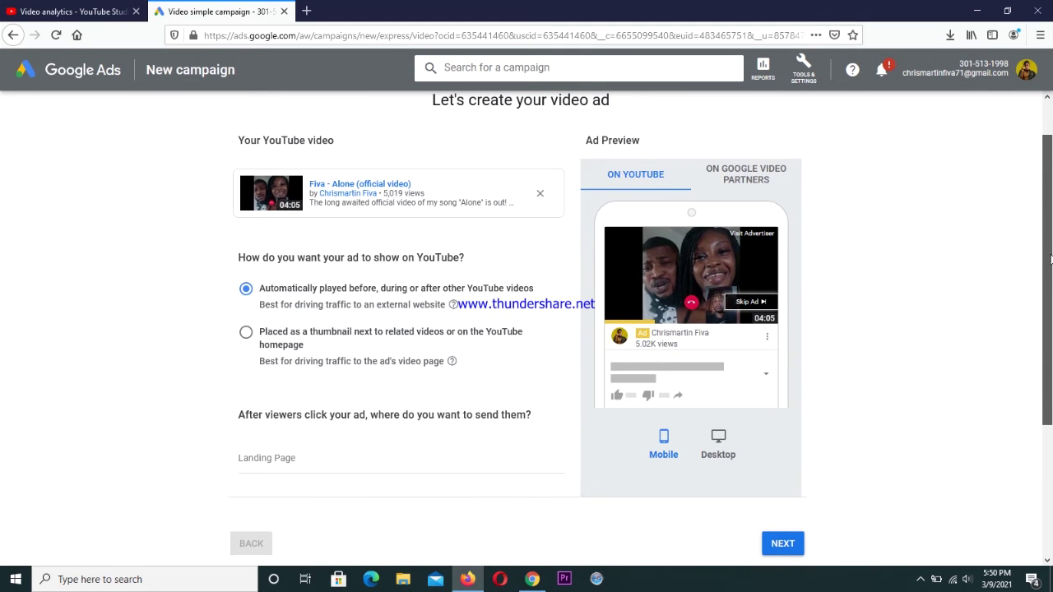
pyautogui.moveTo(1051, 260); pyautogui.dragTo(1050, 261)
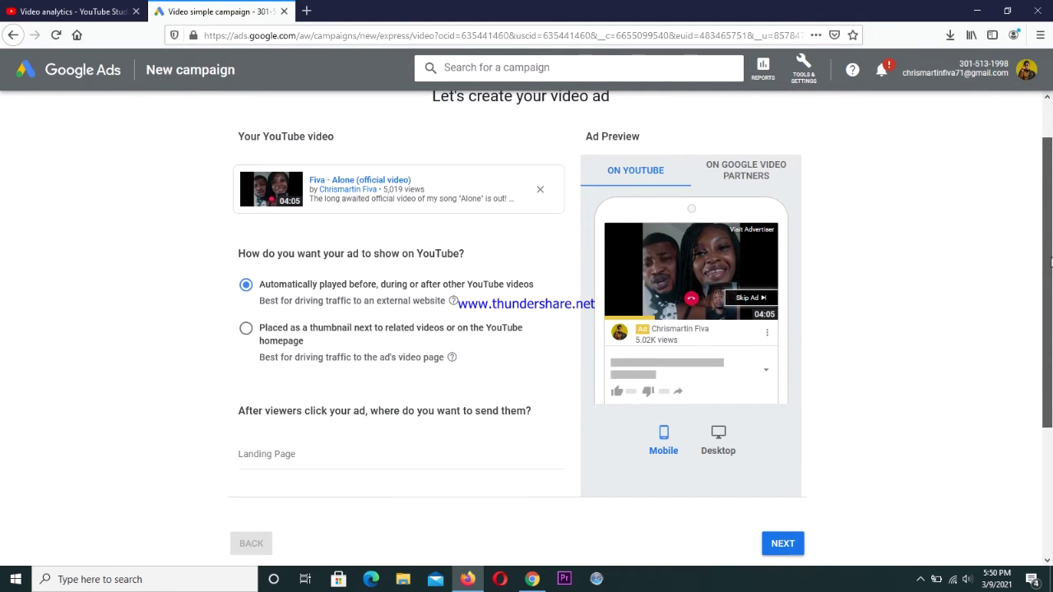
pyautogui.moveTo(1051, 262); pyautogui.dragTo(1051, 303)
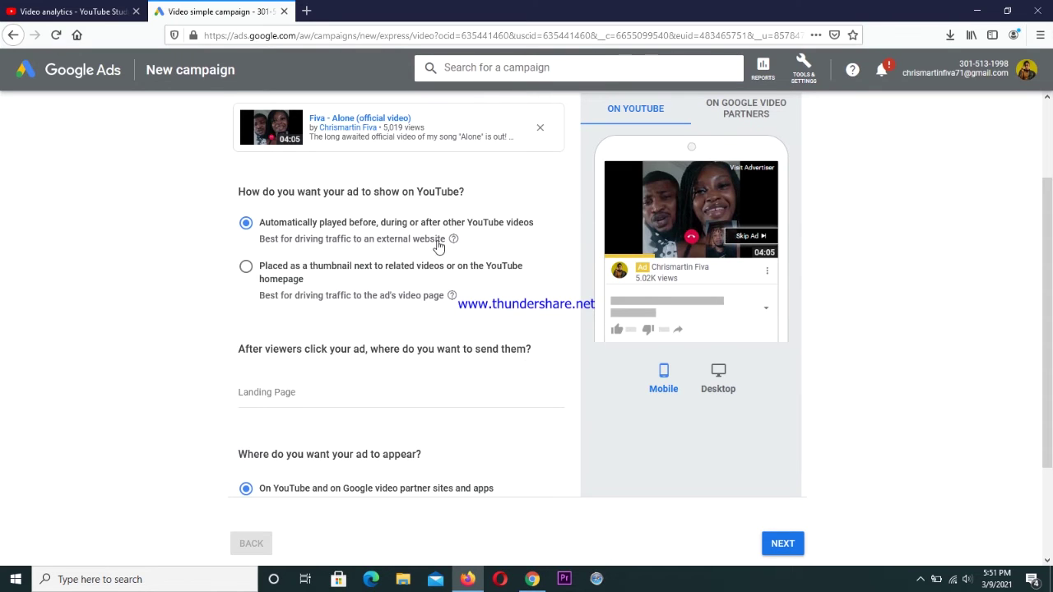
pyautogui.click(331, 391)
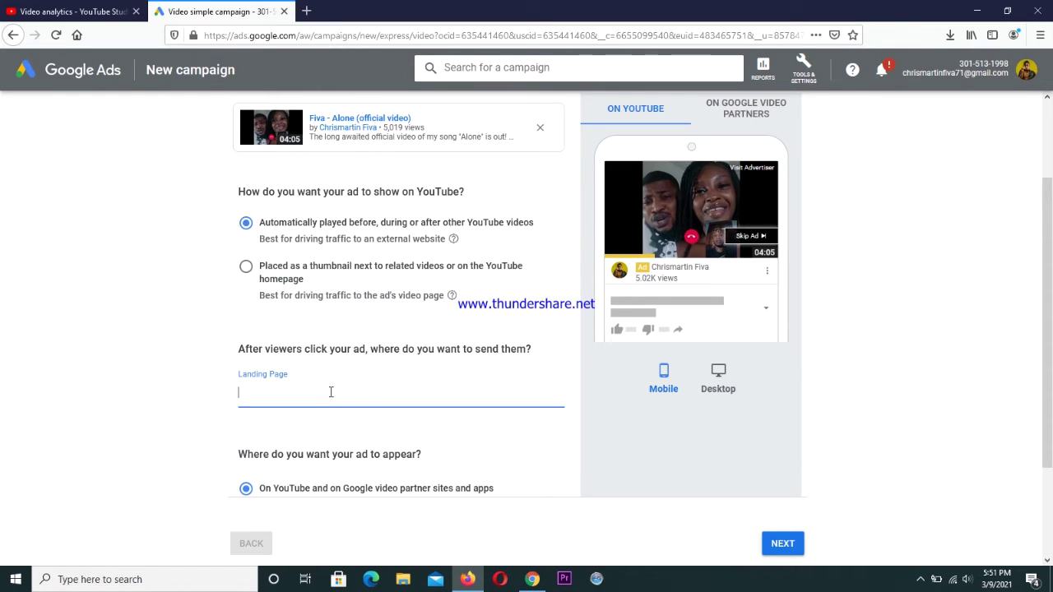
pyautogui.click(54, 13)
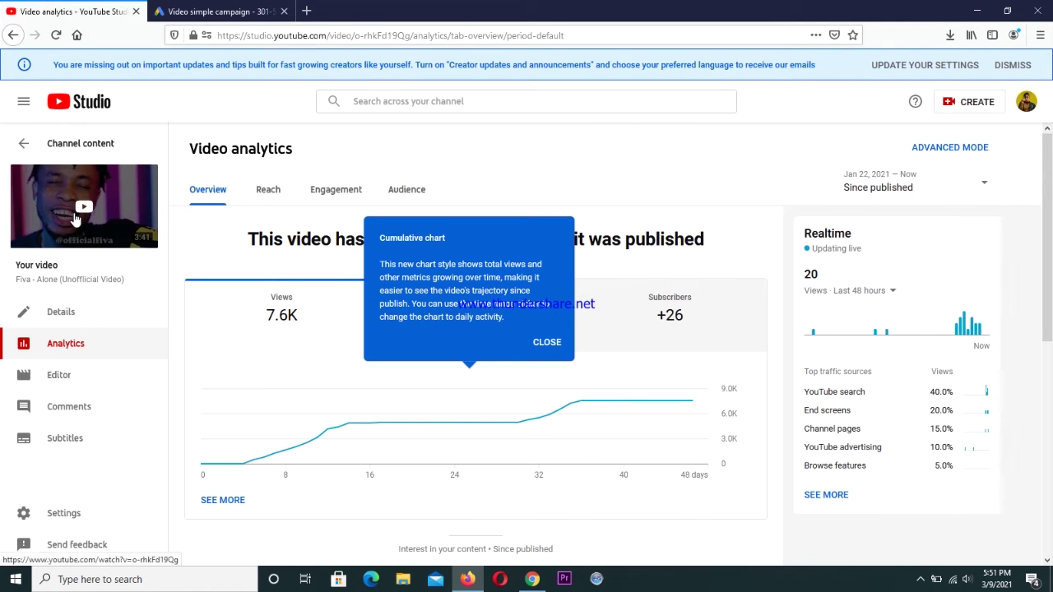
pyautogui.click(59, 152)
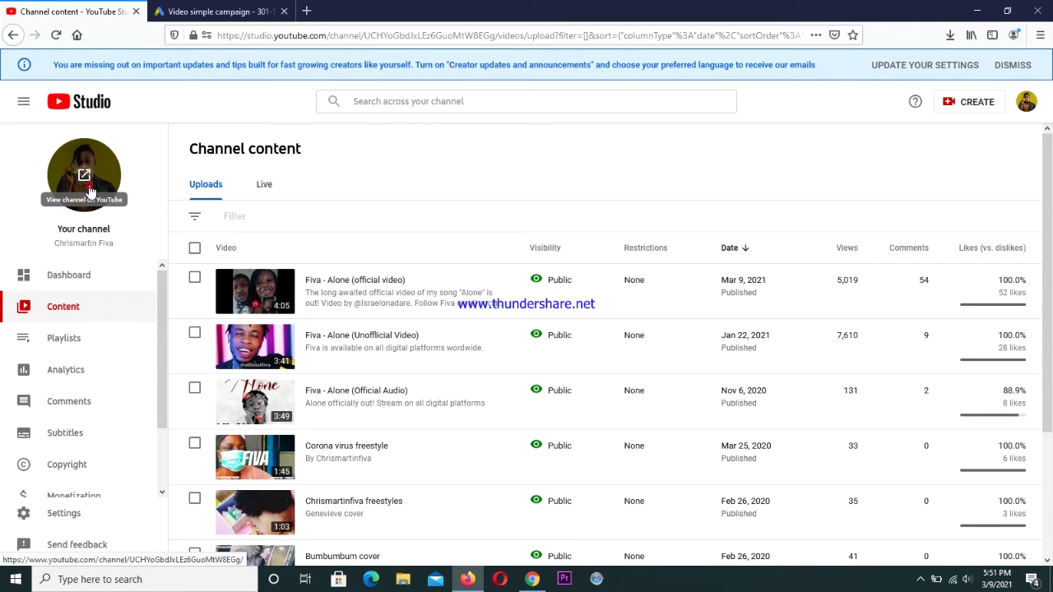
pyautogui.click(90, 191)
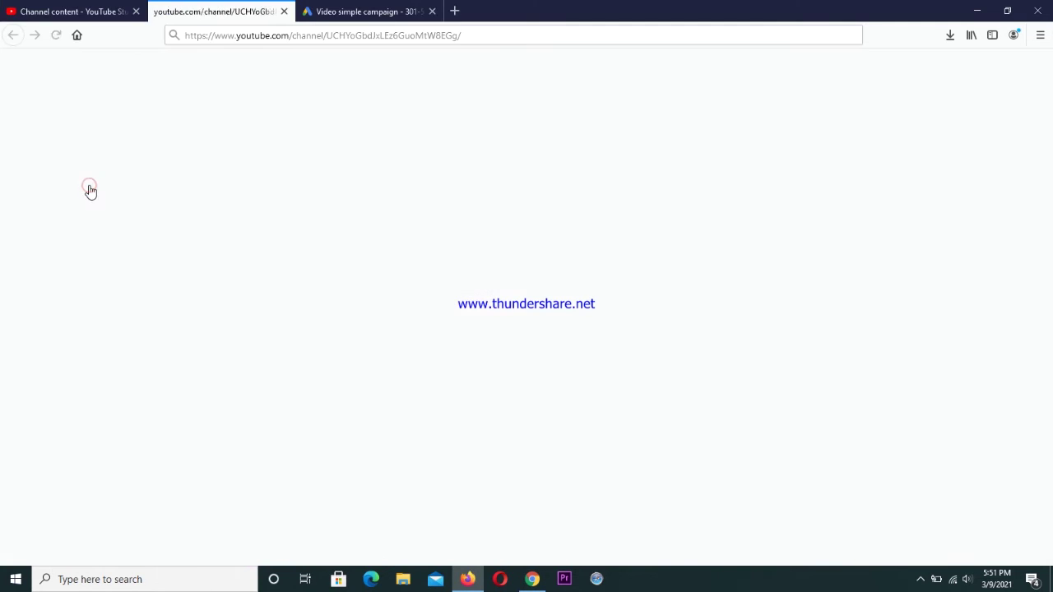
pyautogui.click(292, 38)
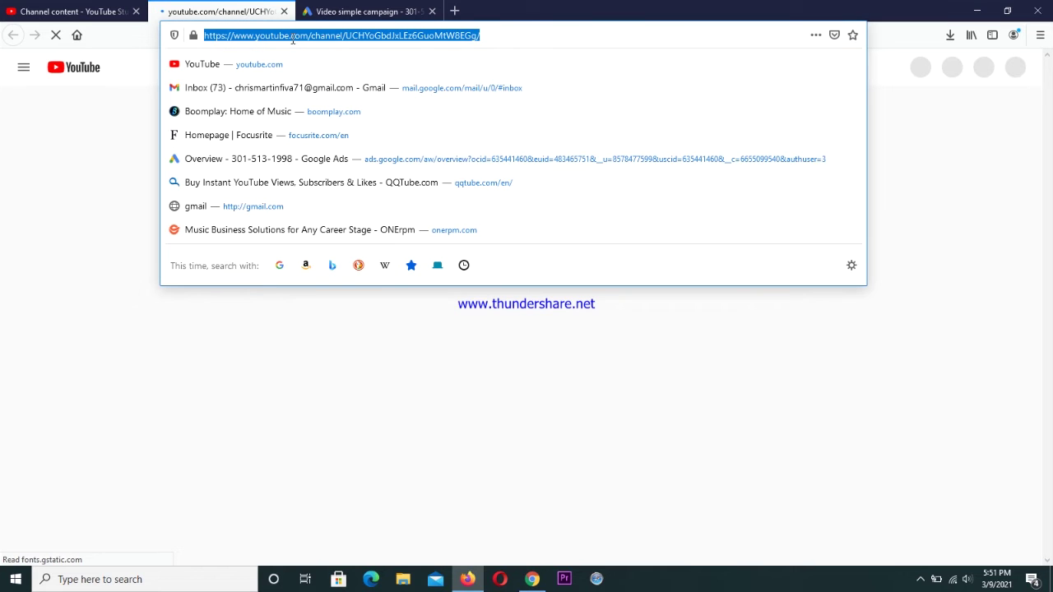
pyautogui.click(290, 38)
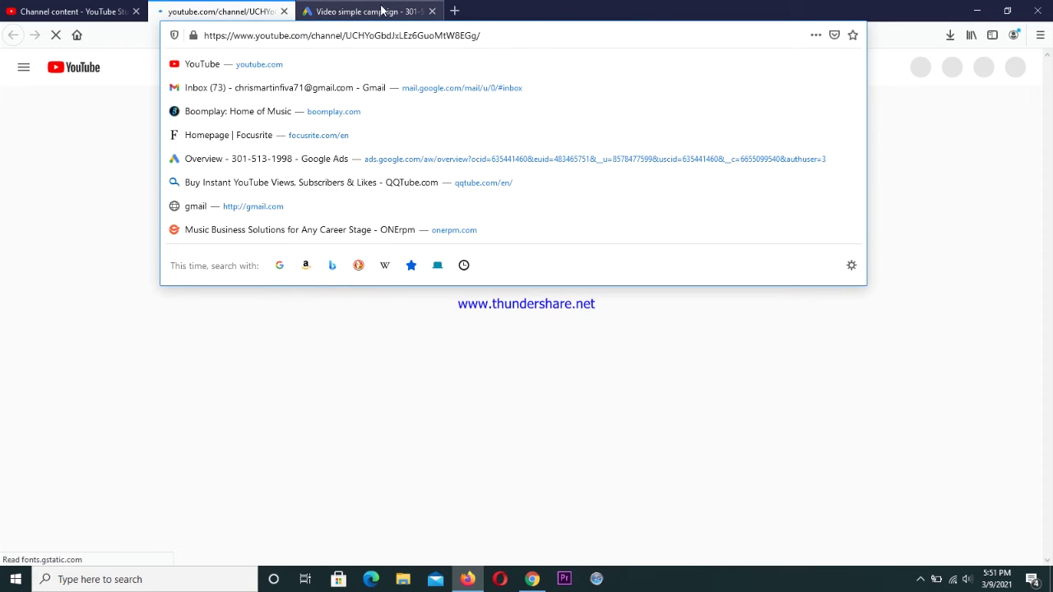
pyautogui.hotkey('ctrl', 'a')
pyautogui.hotkey('ctrl', 'c')
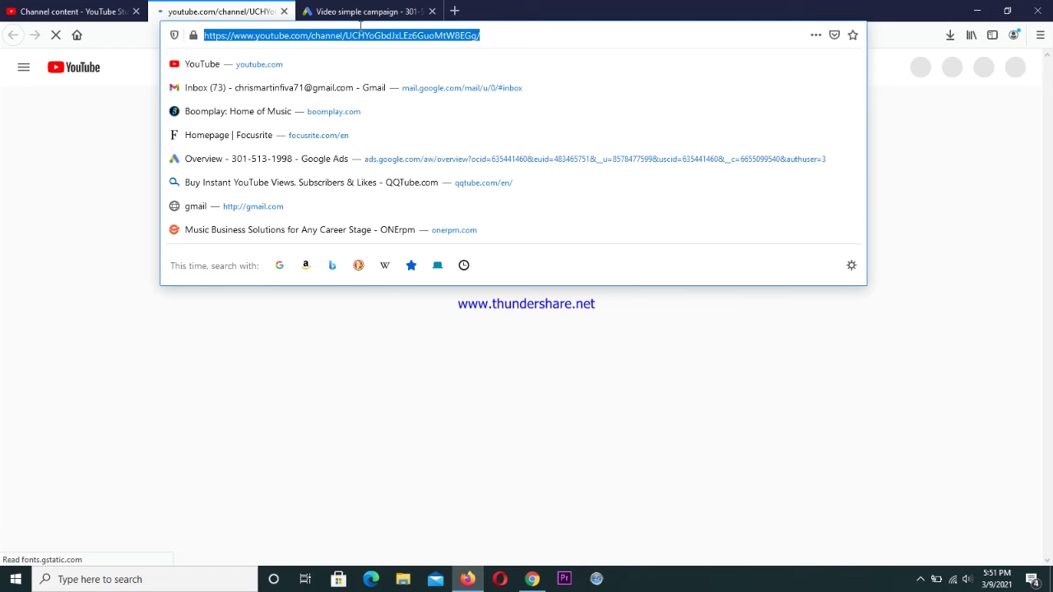
# - Paste the channel address as the ad's landing page in the Google Ads campaign and continue to the locations and languages settings
pyautogui.click(326, 16)
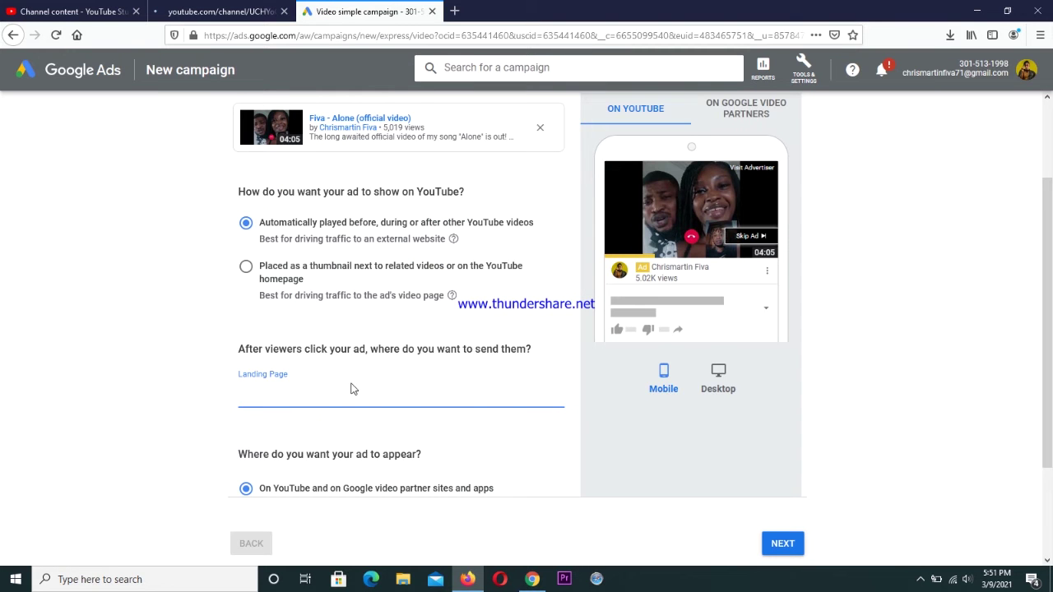
pyautogui.hotkey('ctrl', 'v')
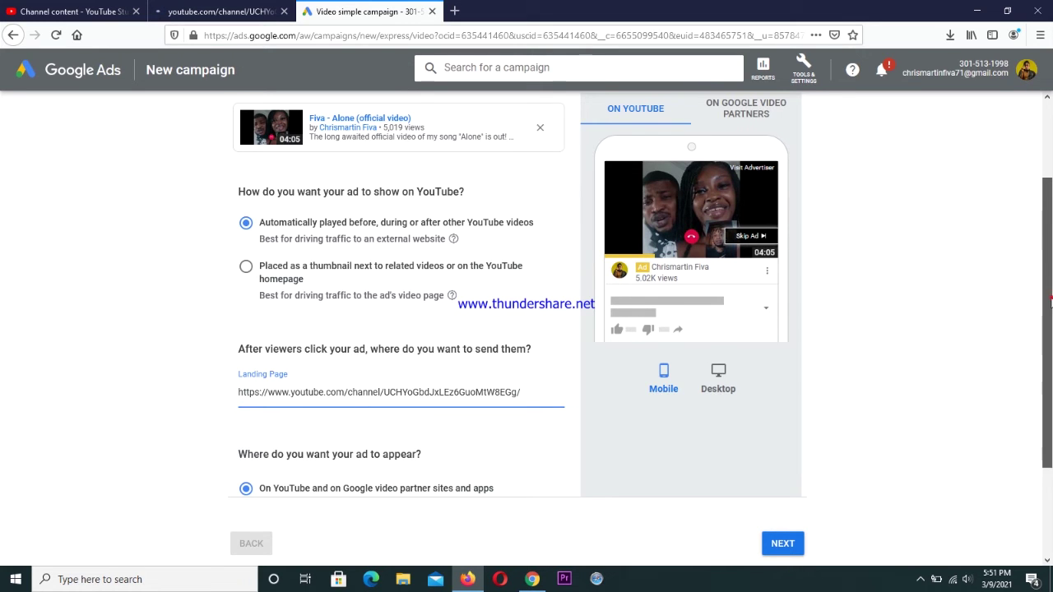
pyautogui.scroll(-2, 1051, 357)
pyautogui.scroll(-1, 1050, 356)
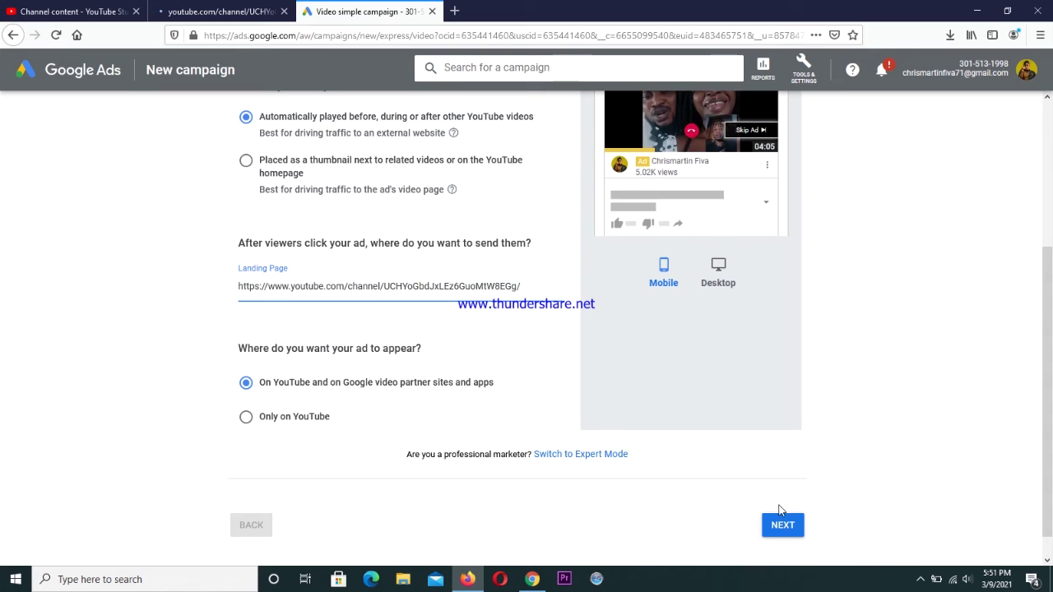
pyautogui.click(782, 525)
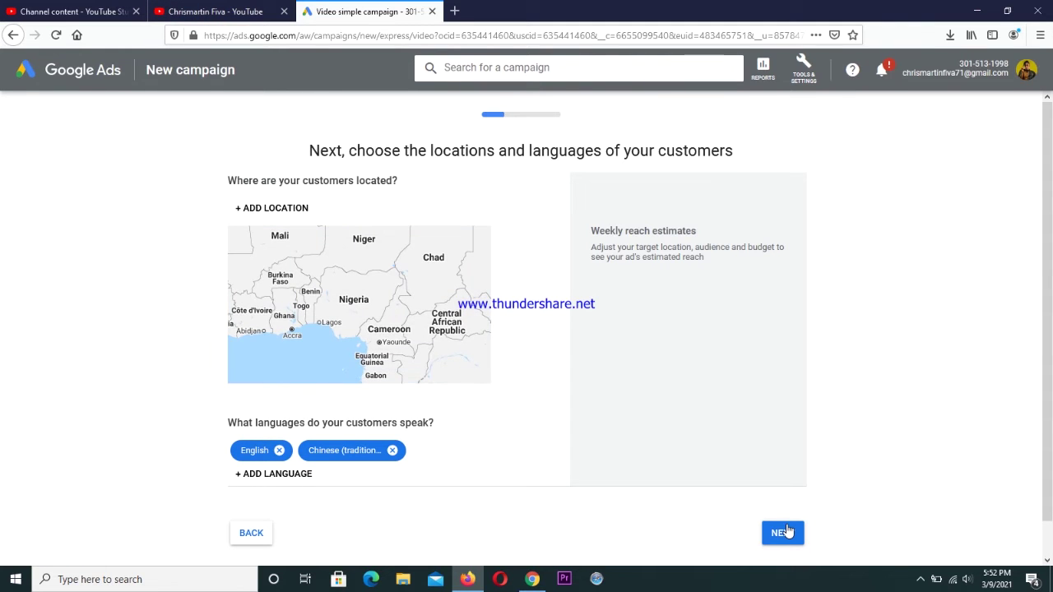
# - Add Nigeria as a customer location for the campaign
pyautogui.click(270, 210)
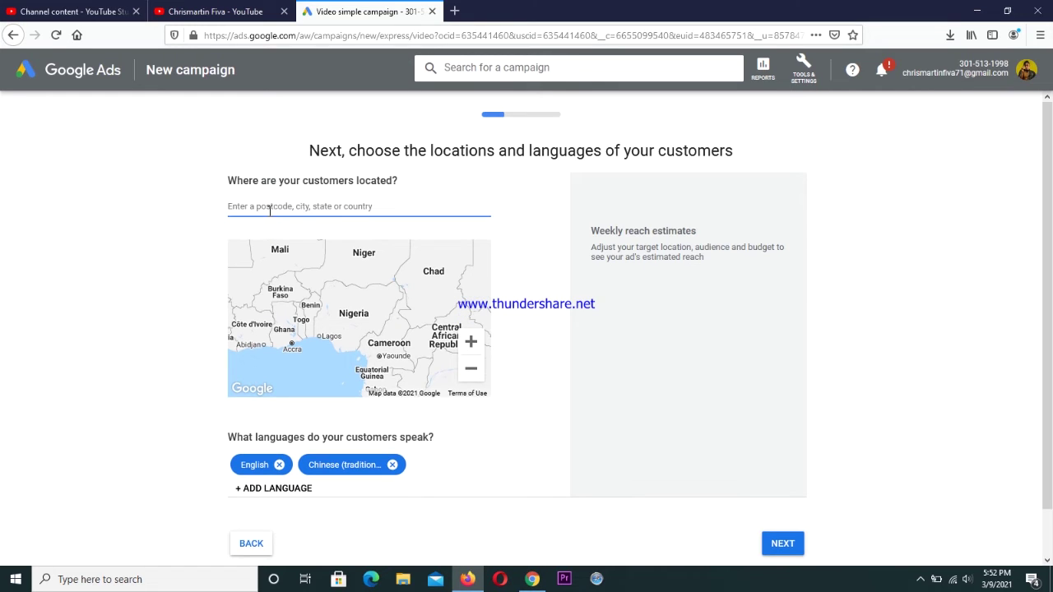
pyautogui.write('Ni')
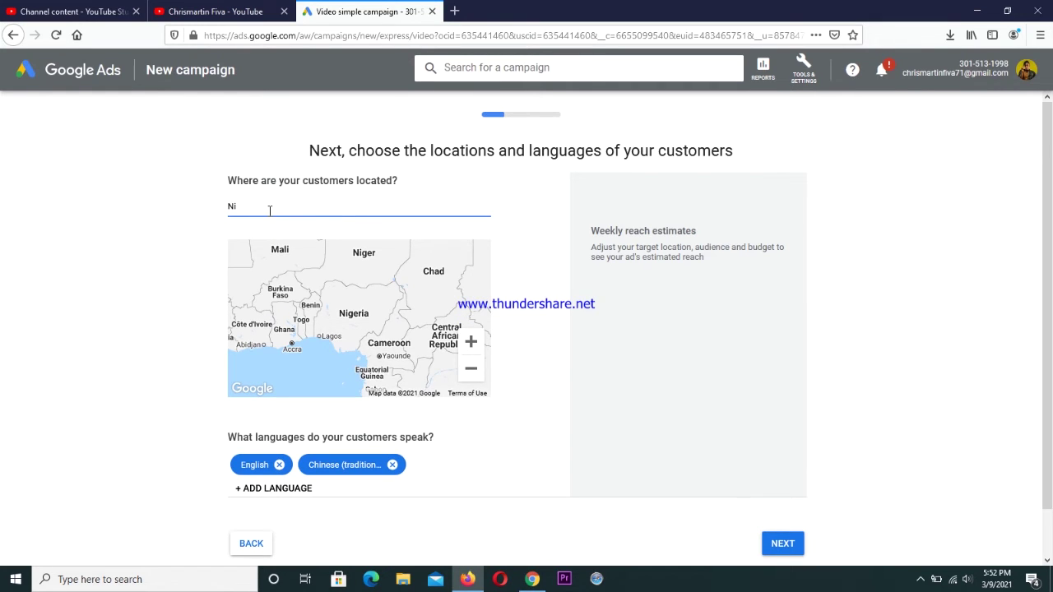
pyautogui.write('geria')
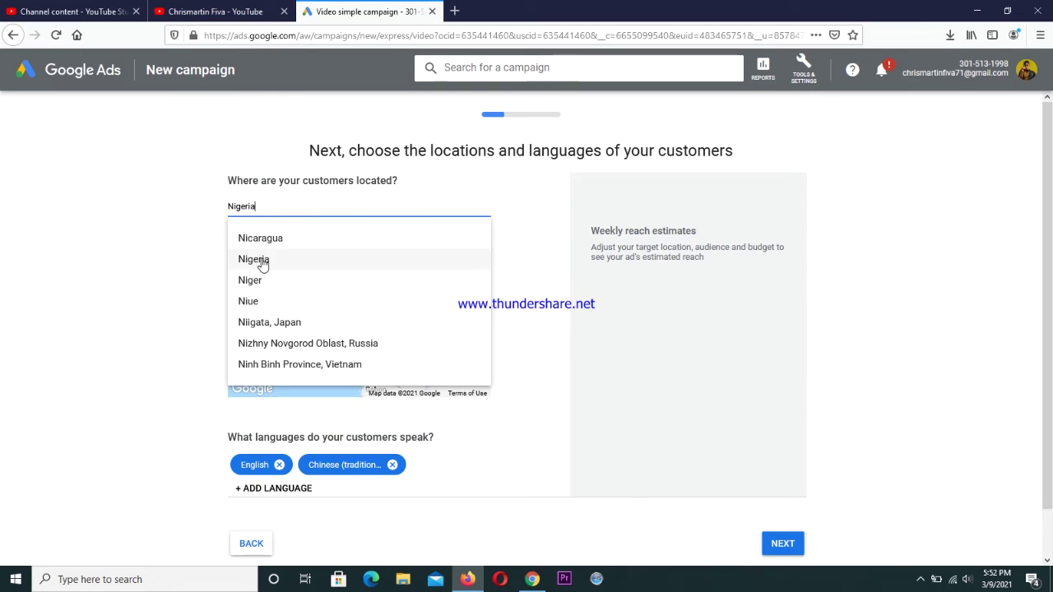
pyautogui.click(260, 260)
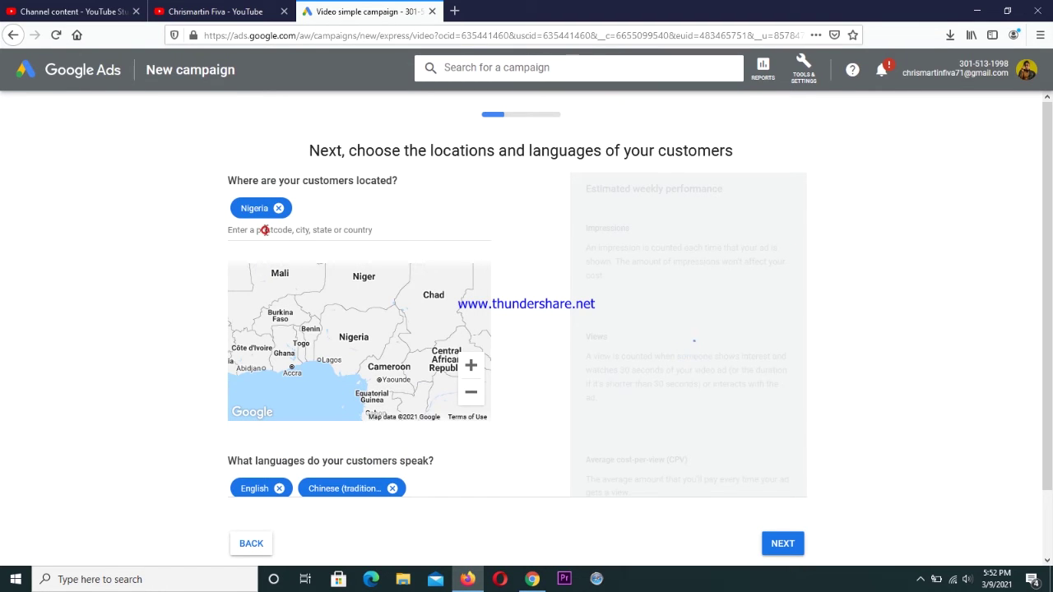
# - Add Ghana as a second customer location for the campaign
pyautogui.click(265, 229)
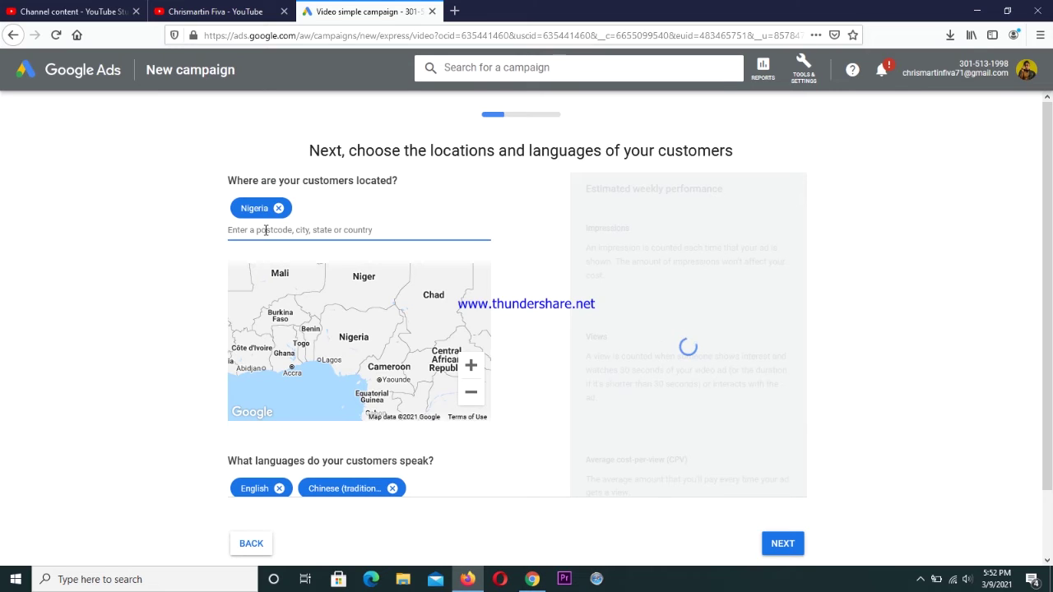
pyautogui.write('G')
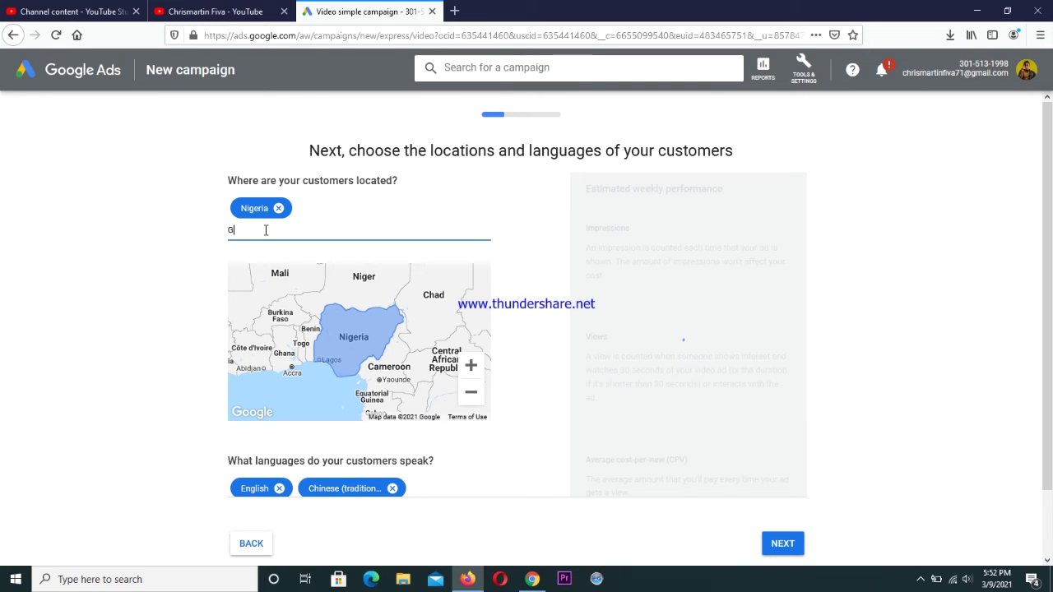
pyautogui.write('hana')
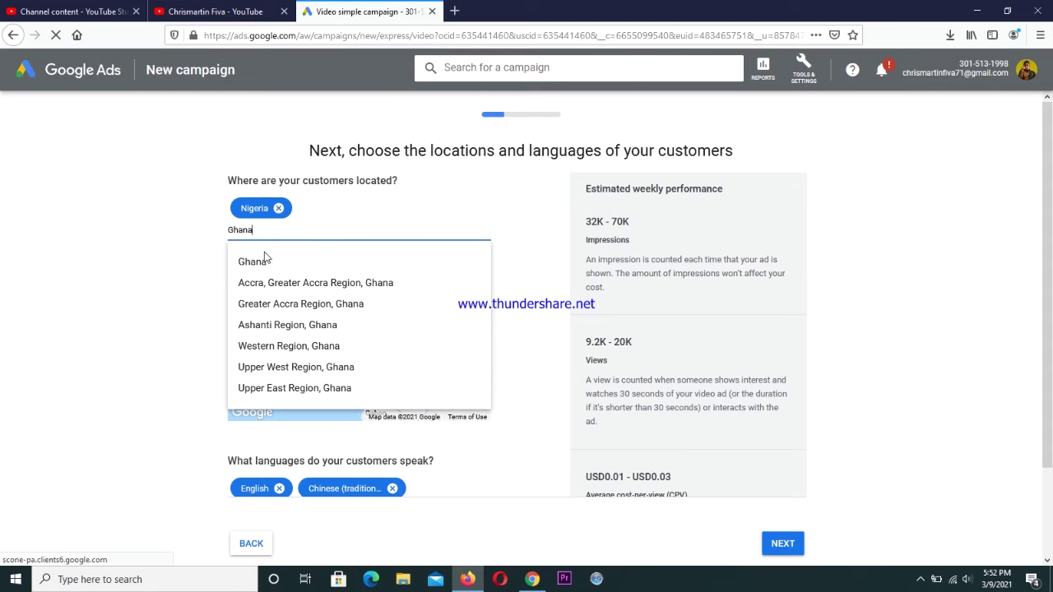
pyautogui.click(264, 261)
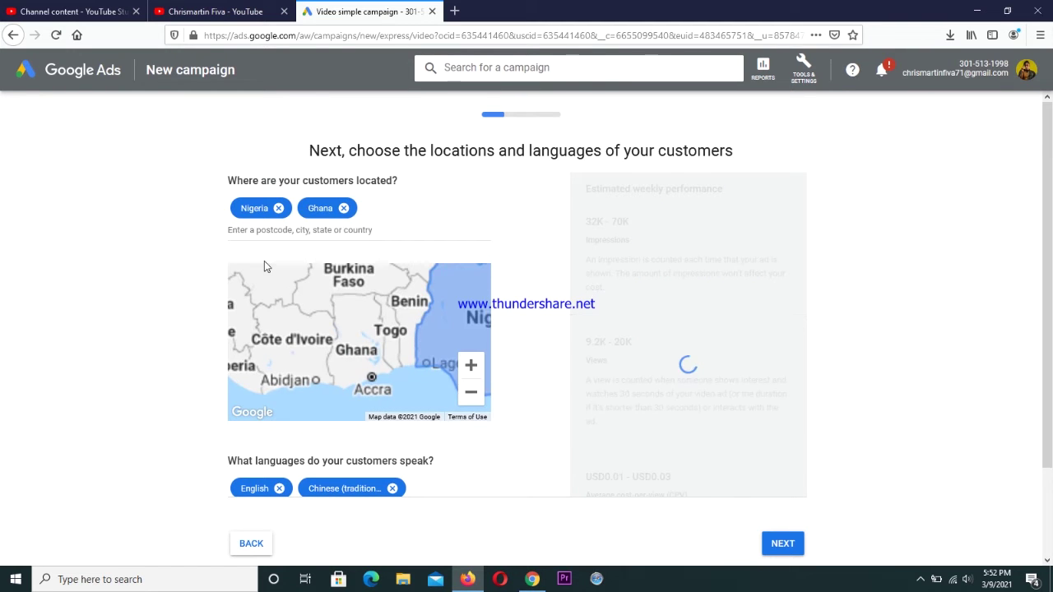
# - Add the United States as a customer location and continue to the customer demographics settings
pyautogui.click(267, 235)
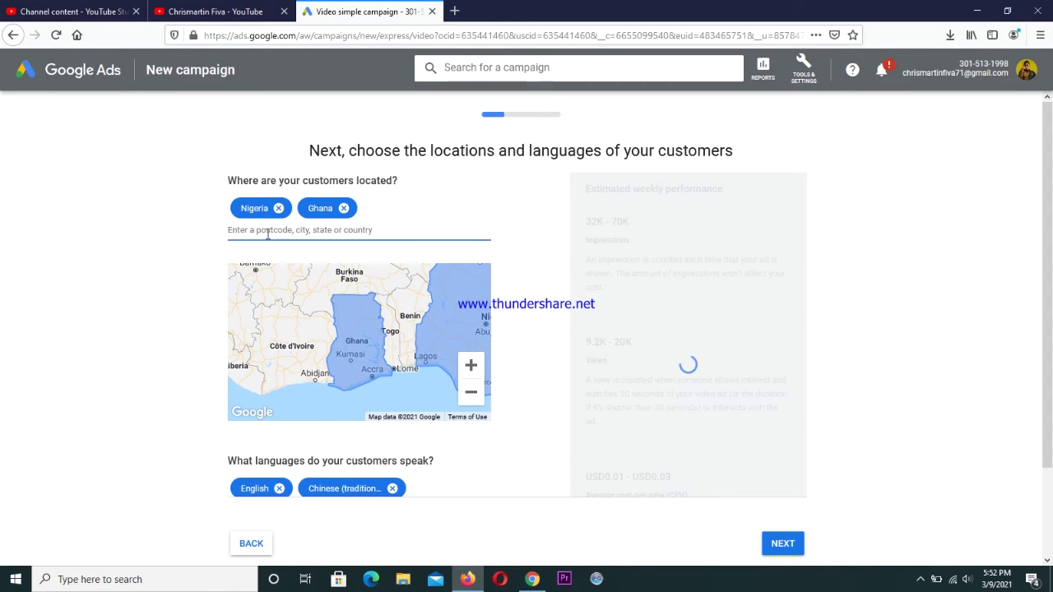
pyautogui.write('United')
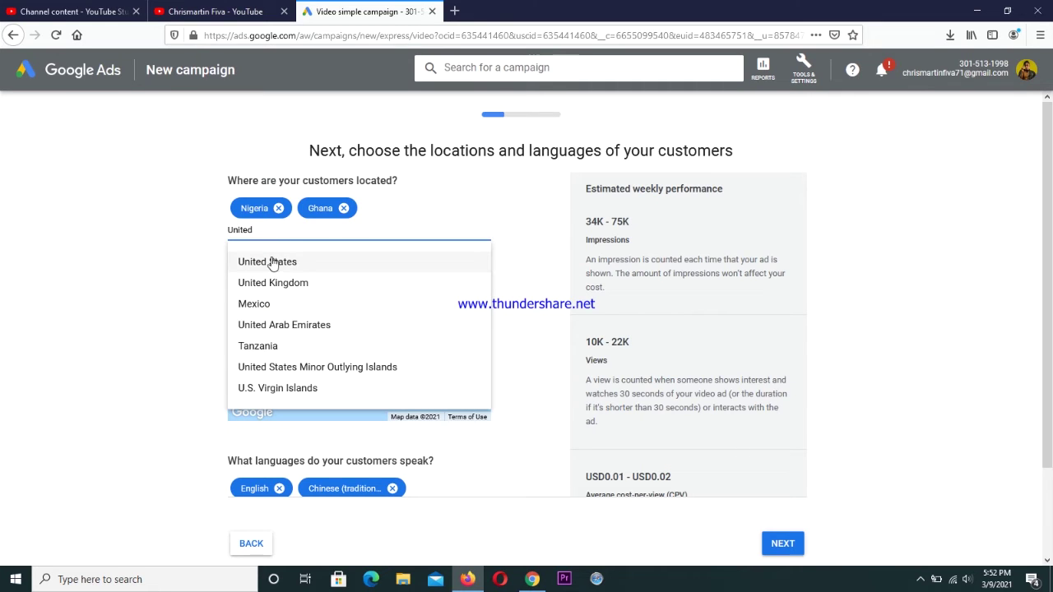
pyautogui.click(272, 262)
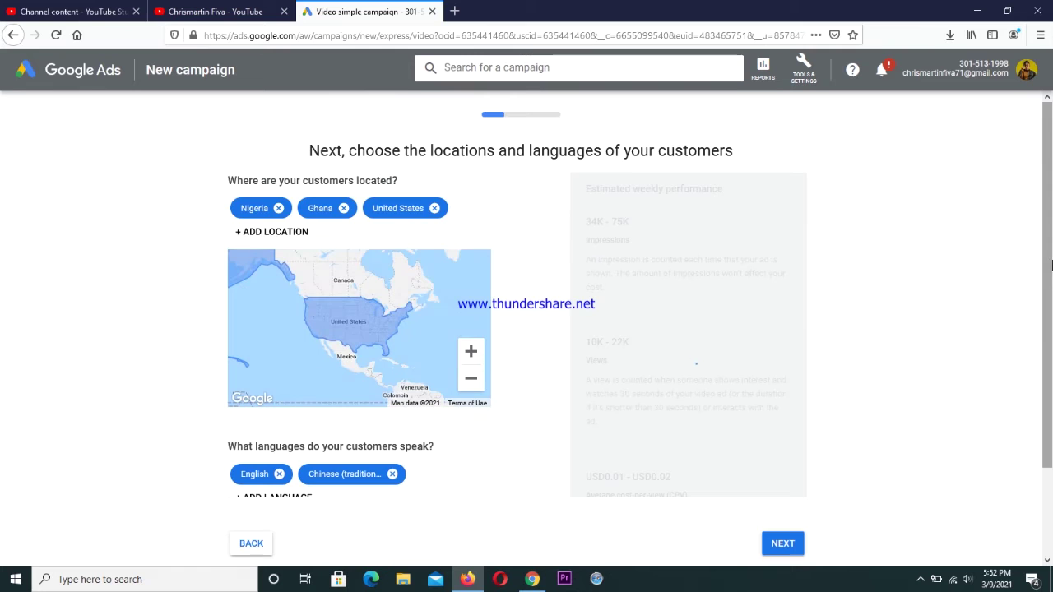
pyautogui.moveTo(1051, 263); pyautogui.dragTo(1051, 381)
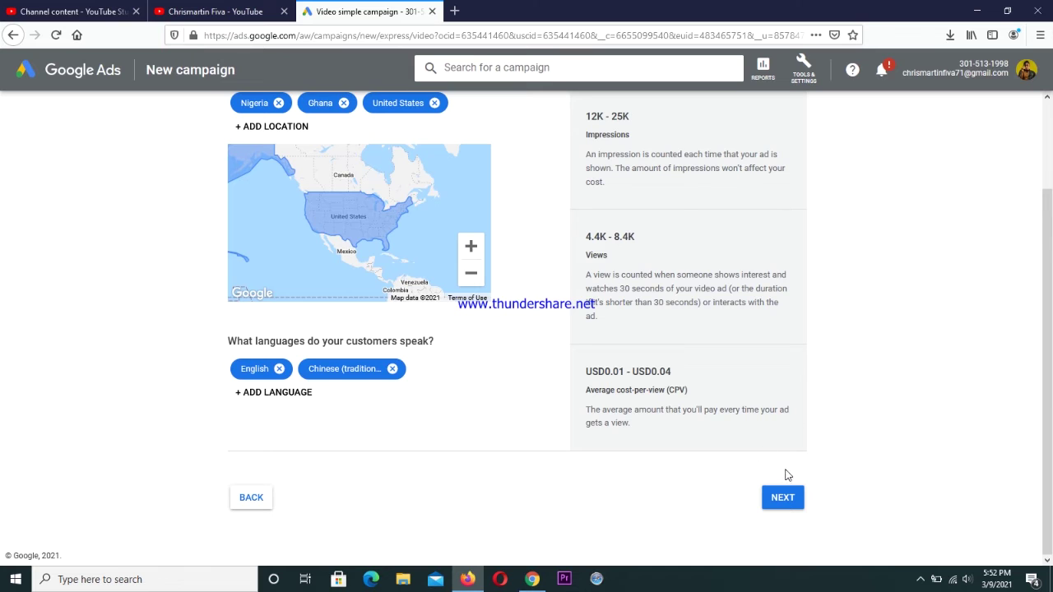
pyautogui.click(783, 498)
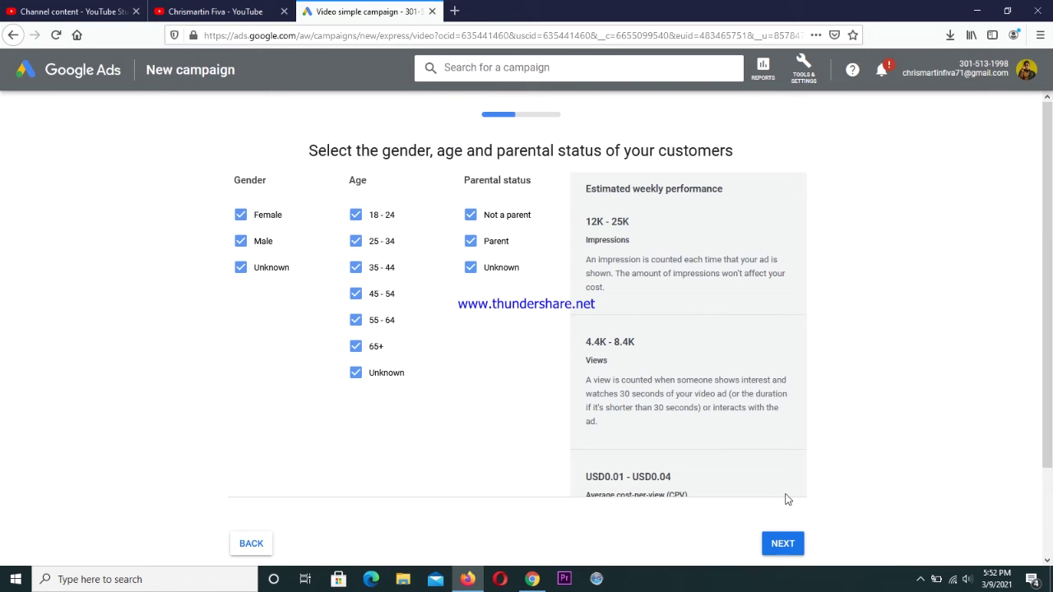
# - Exclude ages 35-44 and above and every Unknown group for age, gender and parental status, and continue to the interests settings
pyautogui.click(356, 372)
pyautogui.click(355, 346)
pyautogui.click(356, 322)
pyautogui.click(356, 294)
pyautogui.click(355, 272)
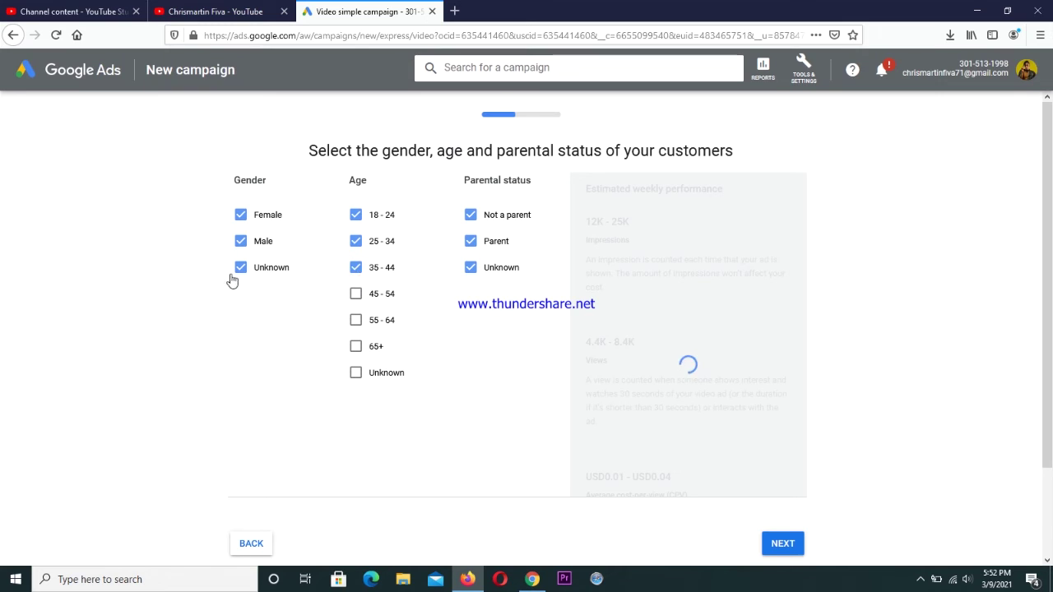
pyautogui.click(240, 270)
pyautogui.click(471, 270)
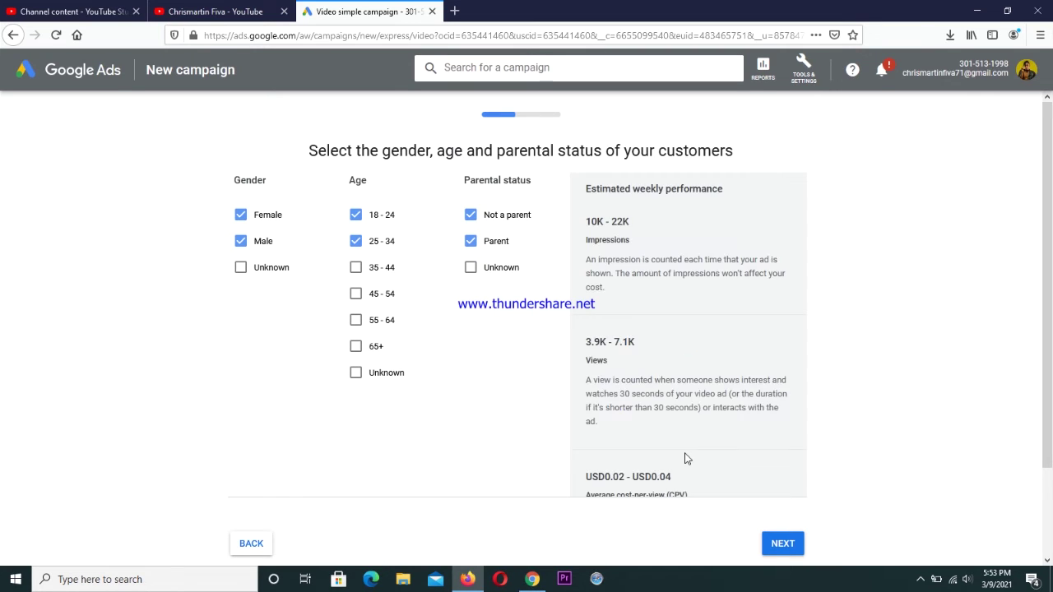
pyautogui.click(778, 542)
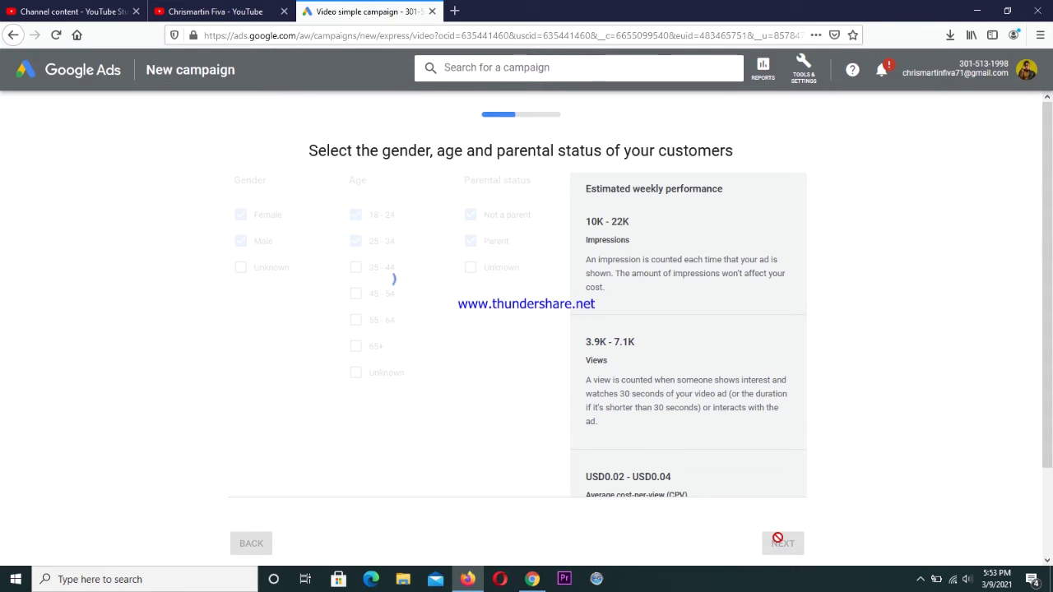
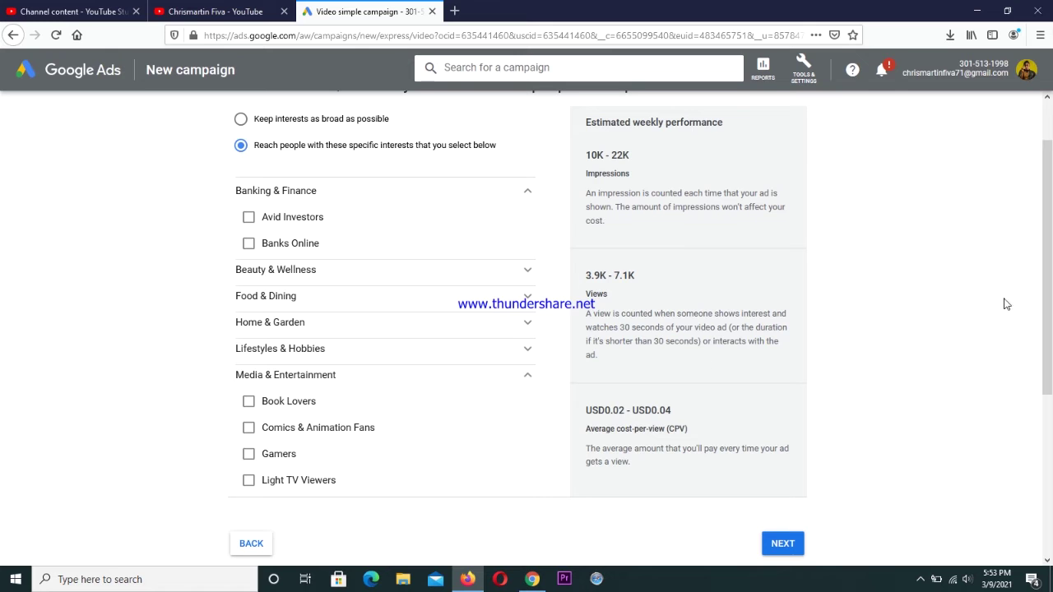
# - Target Music Lovers, Art & Theatre Aficionados, Frequently Attends Live Events and Nightlife Enthusiasts as interests, and continue to the budget settings
pyautogui.moveTo(1046, 289); pyautogui.dragTo(1048, 327)
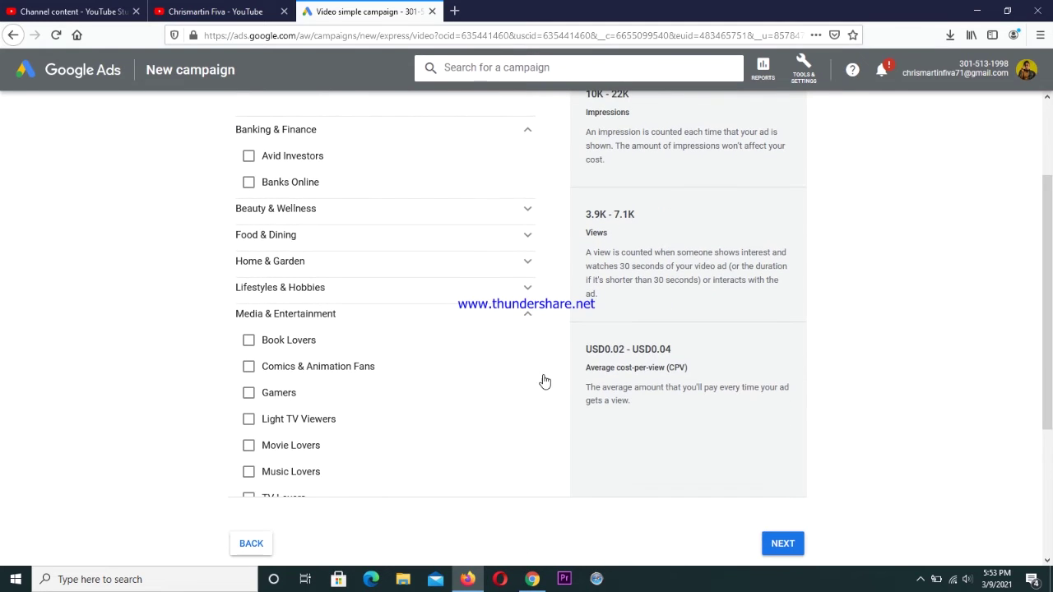
pyautogui.click(247, 472)
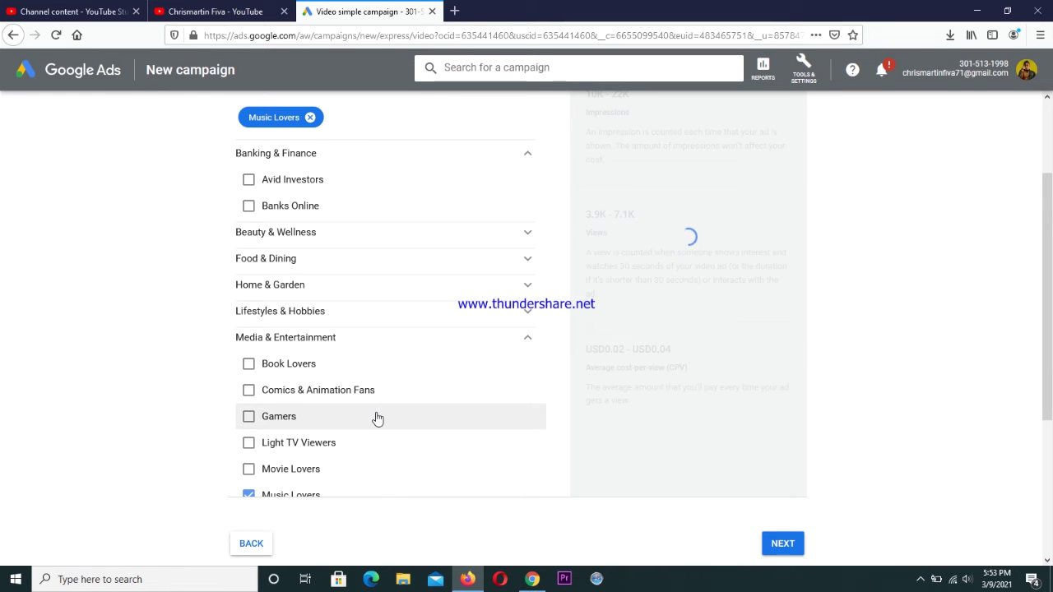
pyautogui.click(347, 318)
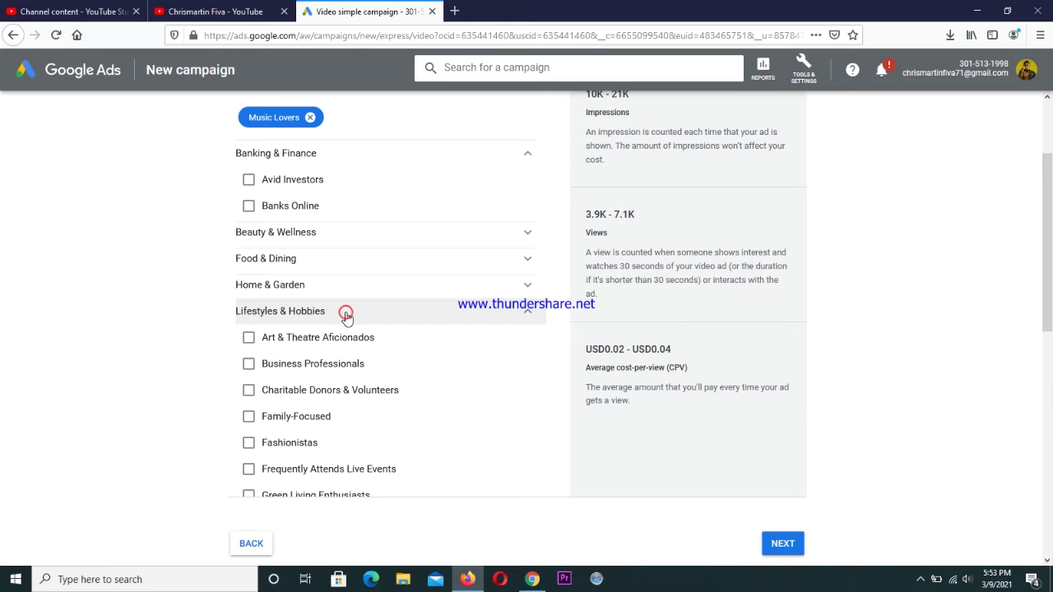
pyautogui.click(247, 346)
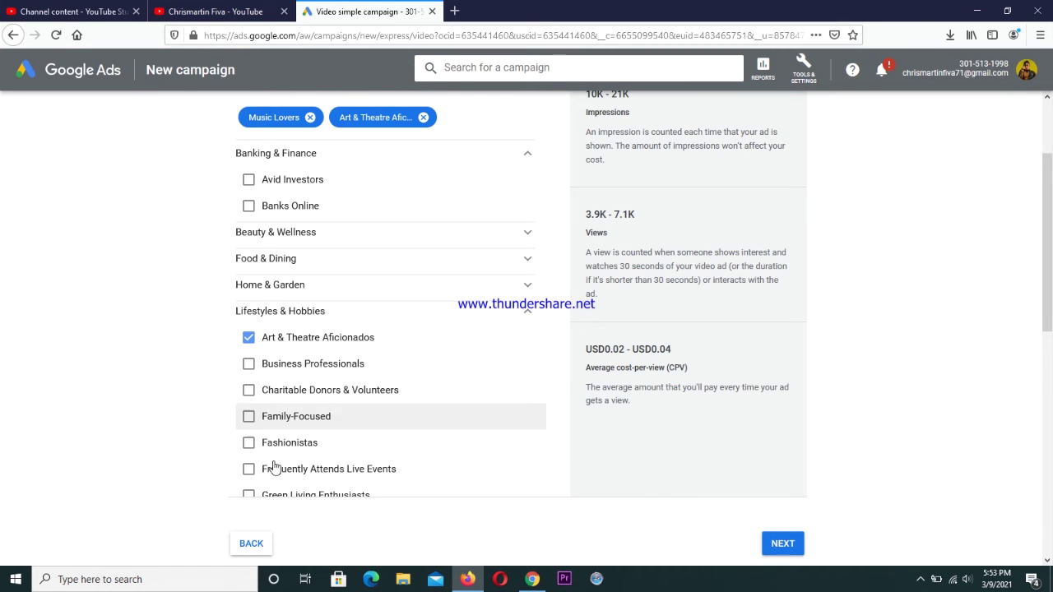
pyautogui.click(250, 470)
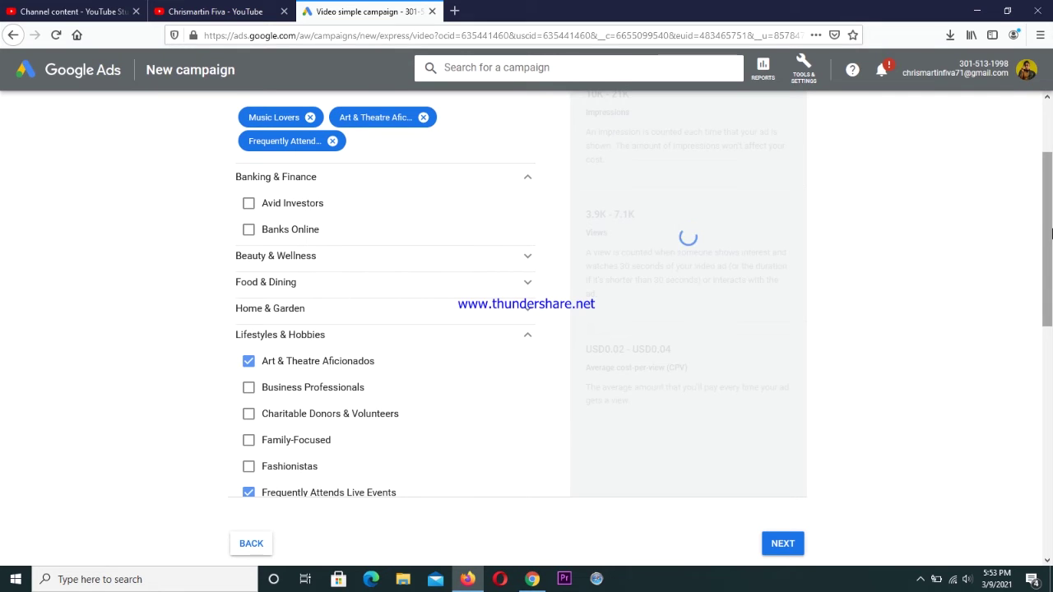
pyautogui.scroll(-2, 1044, 270)
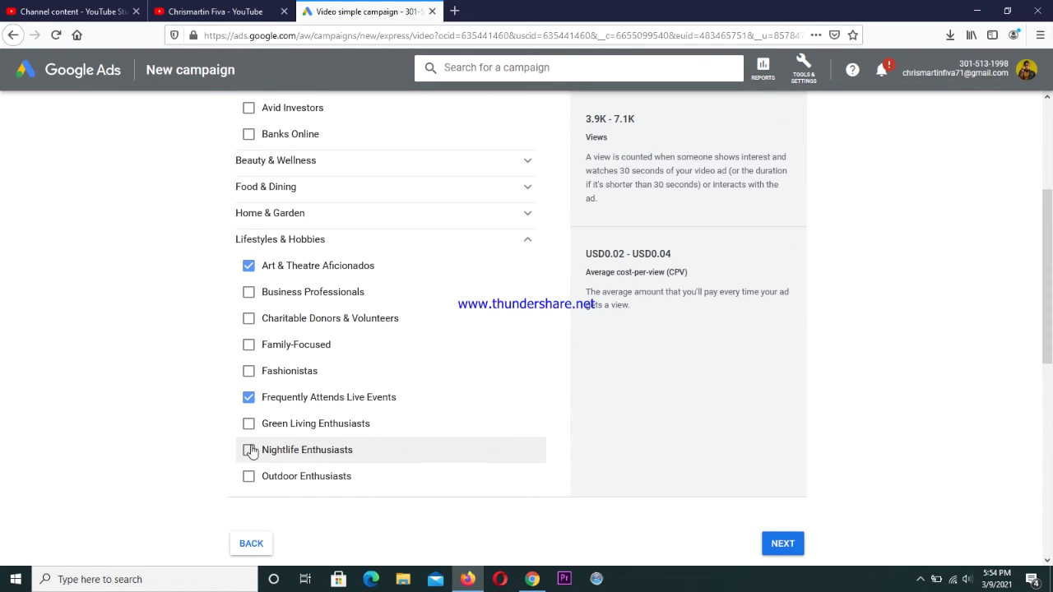
pyautogui.click(247, 452)
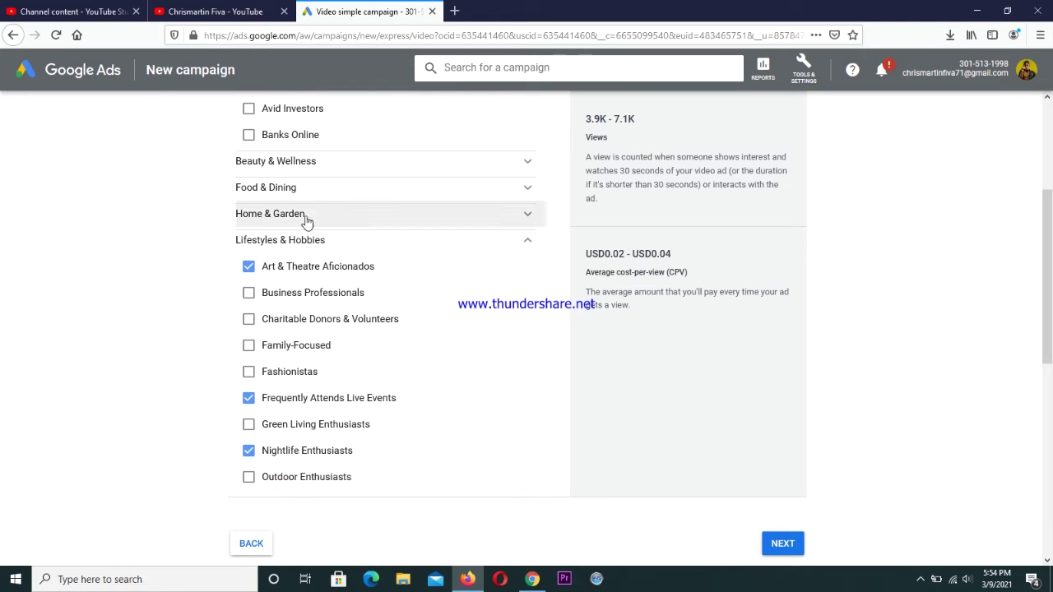
pyautogui.click(319, 164)
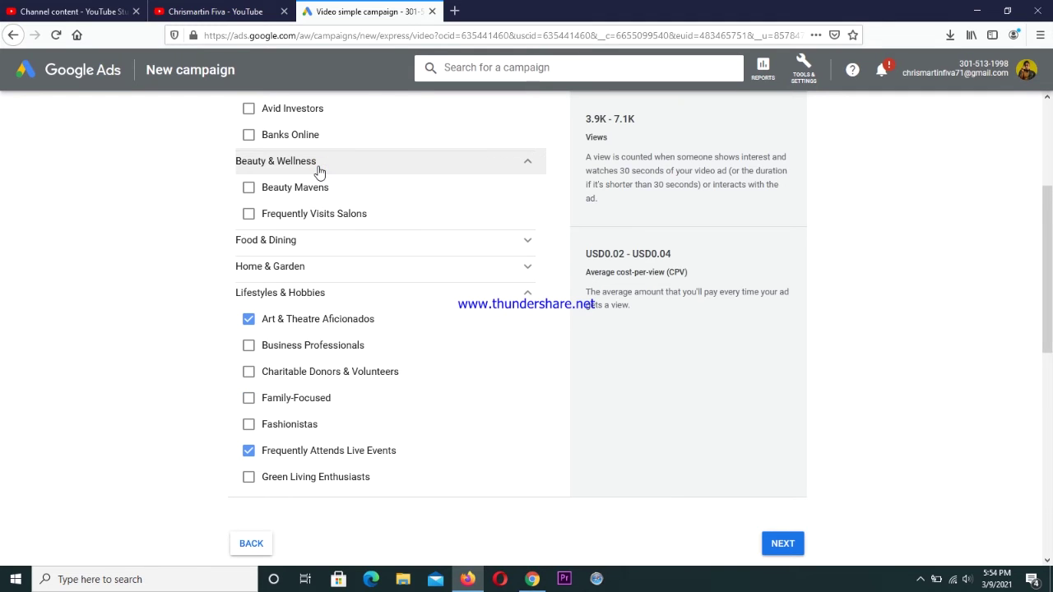
pyautogui.click(320, 169)
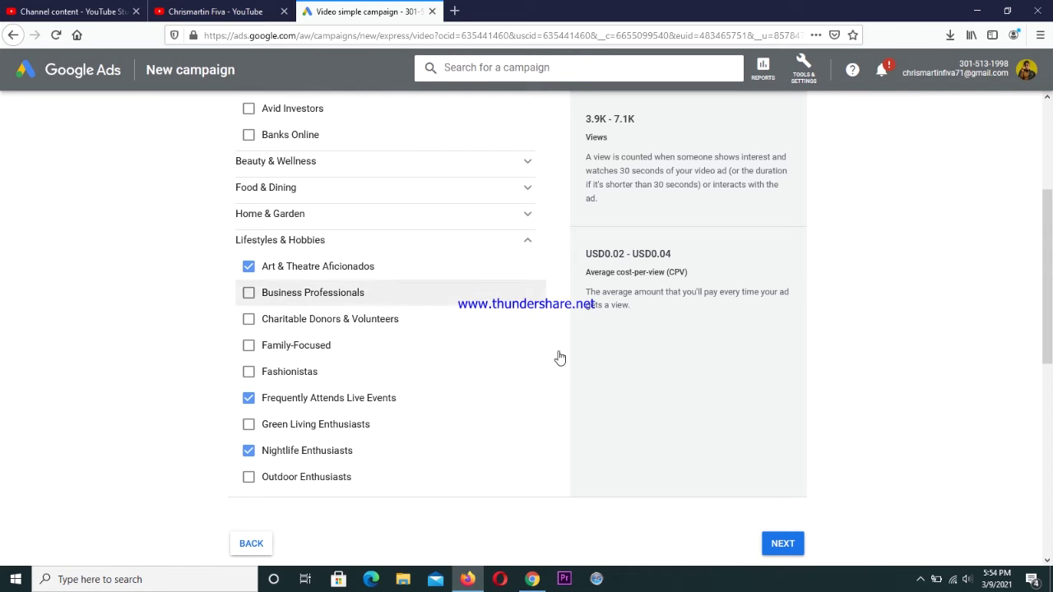
pyautogui.click(784, 544)
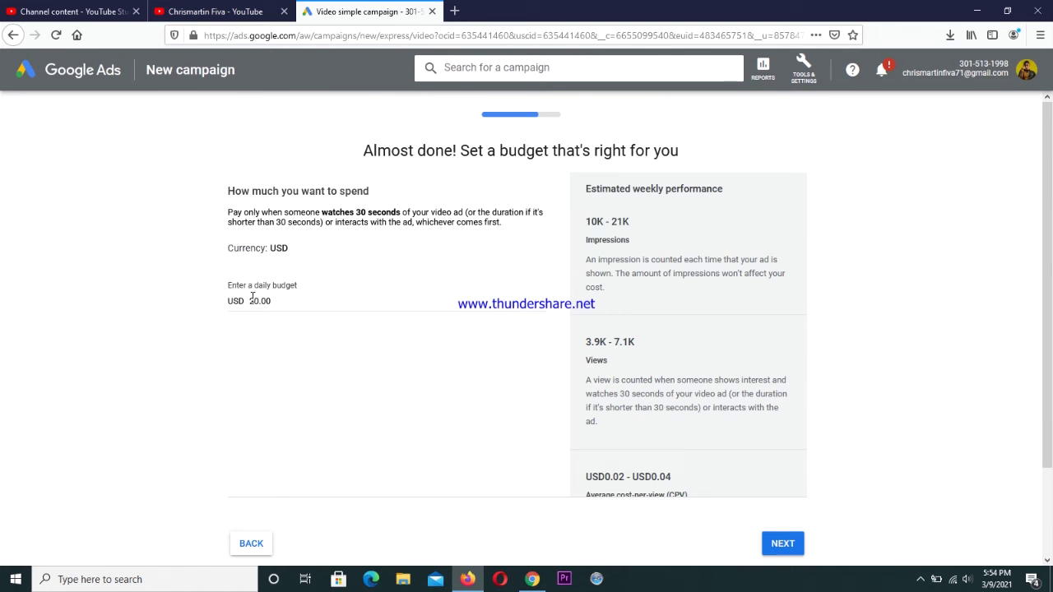
# - Set the campaign's daily budget to USD 5.00 and continue to the campaign review
pyautogui.moveTo(257, 300); pyautogui.dragTo(237, 301)
pyautogui.write('5')
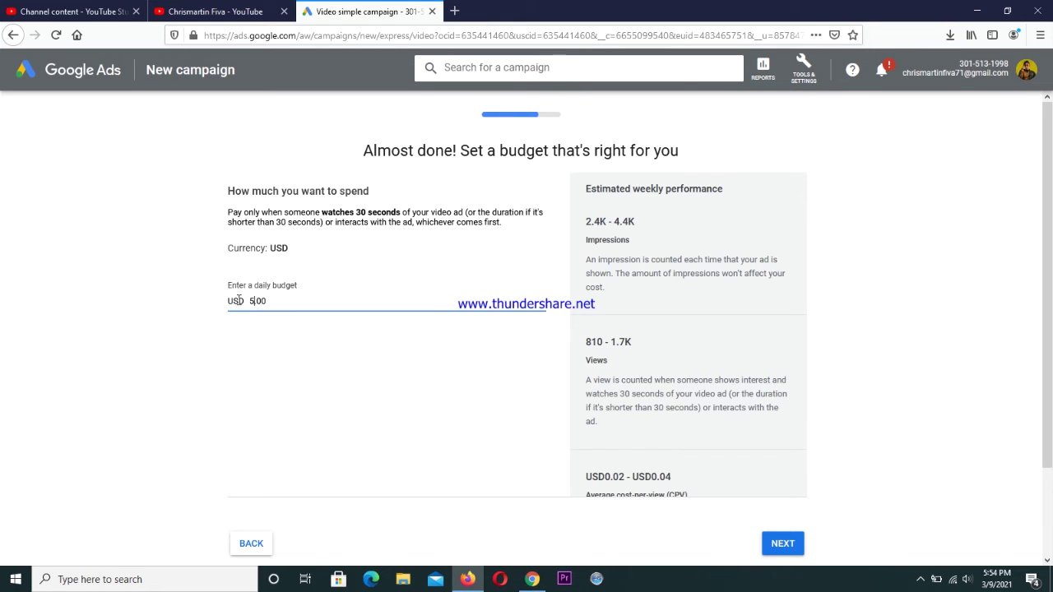
pyautogui.click(780, 543)
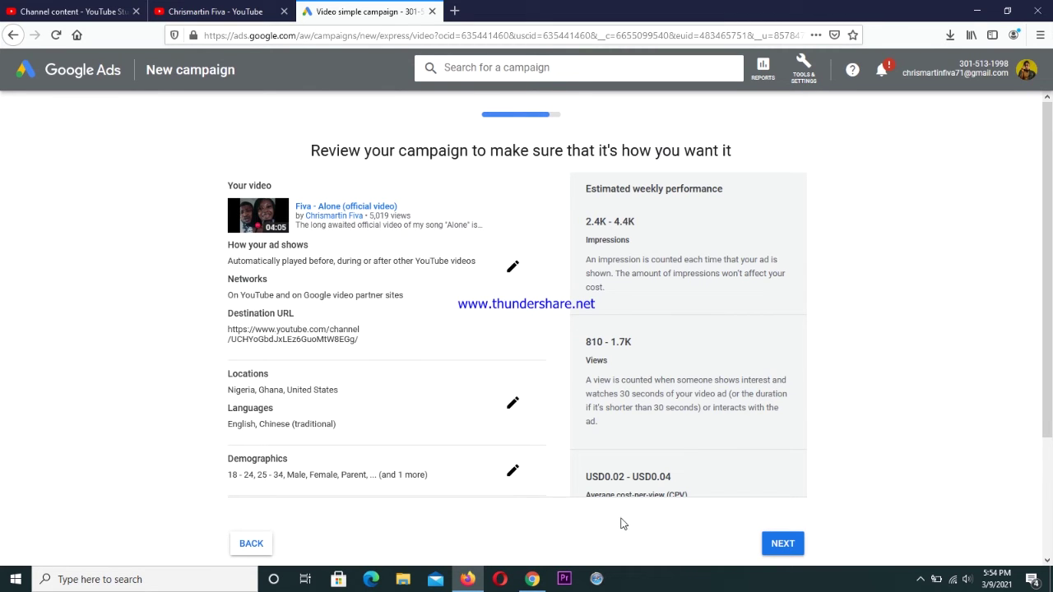
# - Review the campaign summary down to the daily budget, proceed to finish the setup, and dismiss the browser's slow-page notice
pyautogui.scroll(-1, 1049, 342)
pyautogui.scroll(-1, 1050, 341)
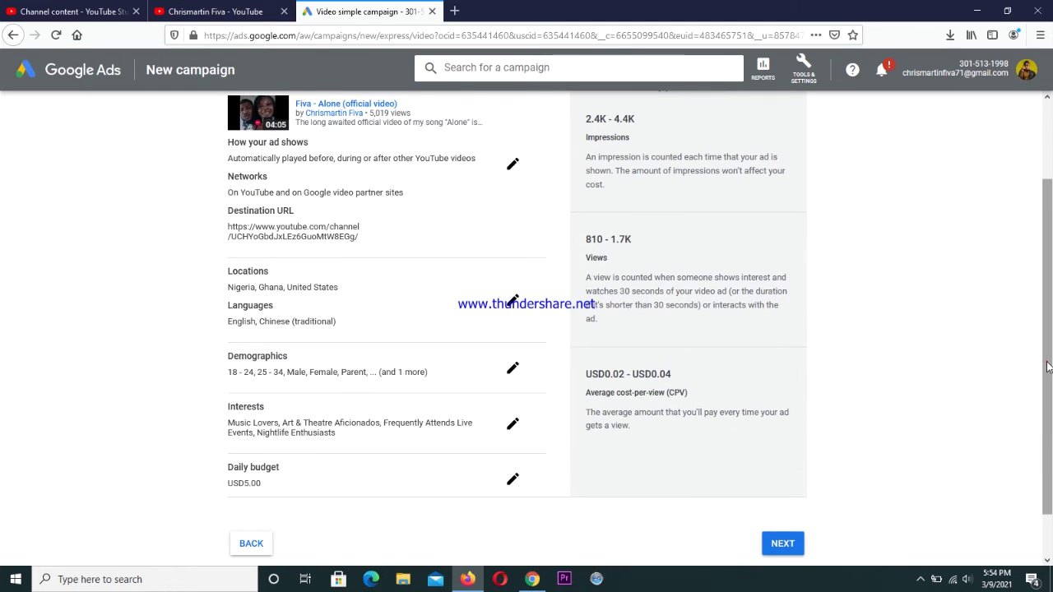
pyautogui.scroll(-1, 1048, 366)
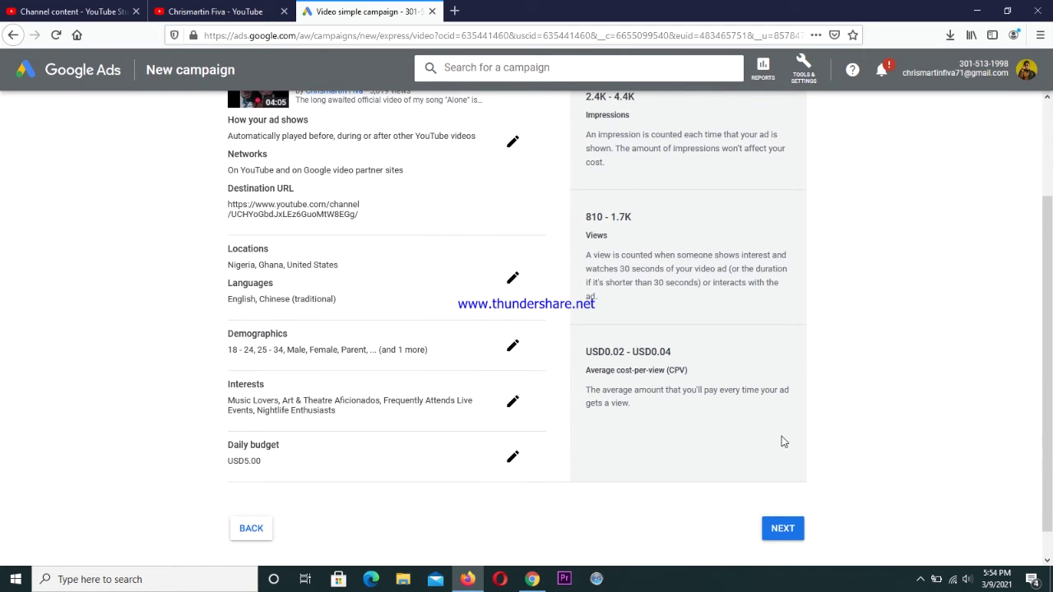
pyautogui.click(772, 531)
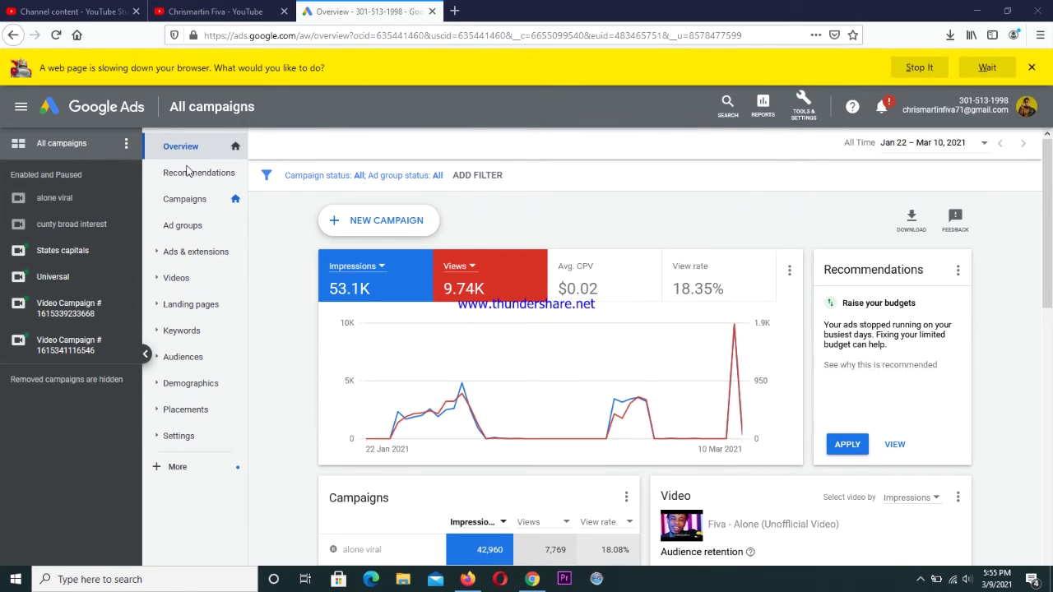
pyautogui.click(1042, 70)
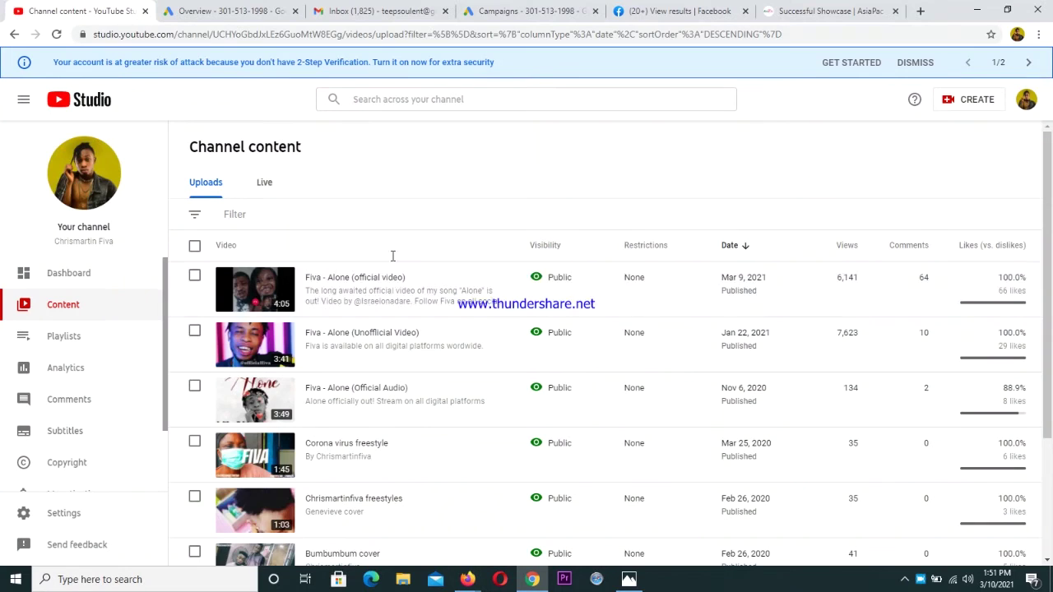
# - Promote "Fiva - Alone (official video)" from YouTube Studio in Chrome and get started with a new Google Ads video campaign
pyautogui.moveTo(444, 290)
pyautogui.click(444, 291)
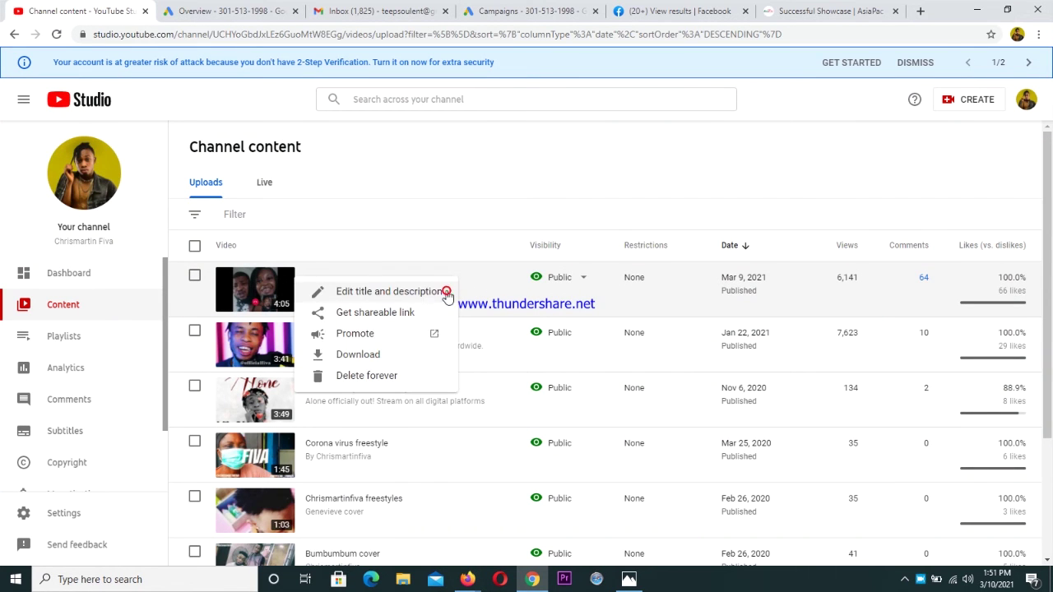
pyautogui.click(380, 338)
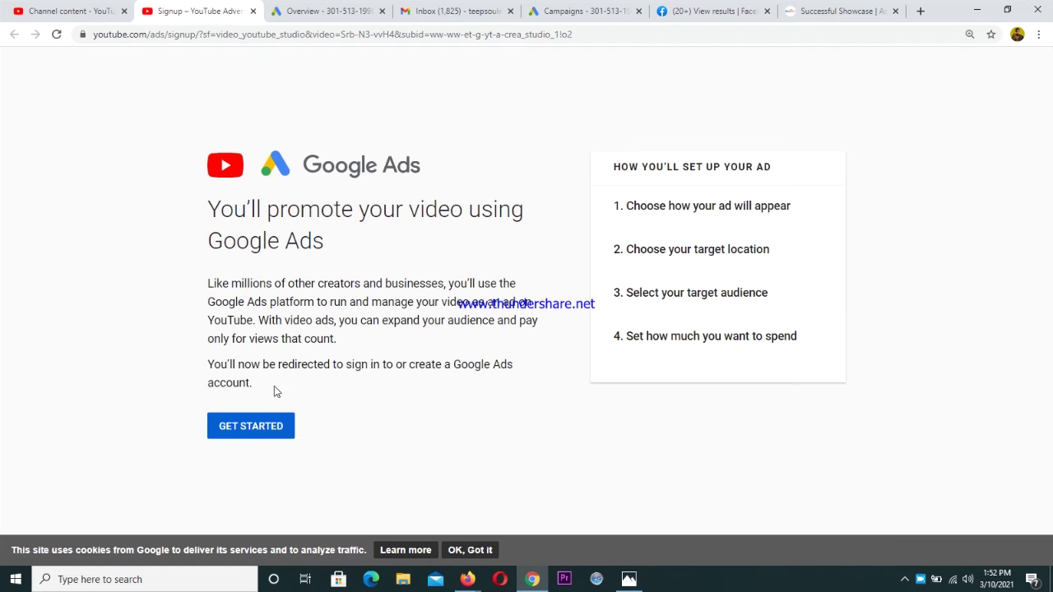
pyautogui.click(250, 426)
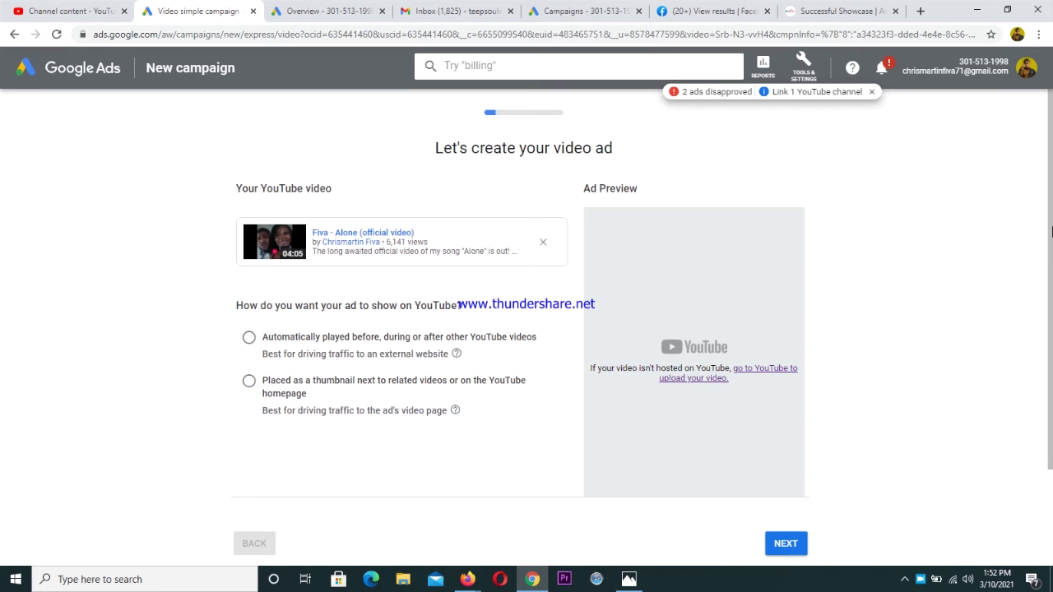
# - Have the ad placed as a thumbnail next to related videos or on the YouTube homepage
pyautogui.moveTo(1051, 231); pyautogui.dragTo(1049, 298)
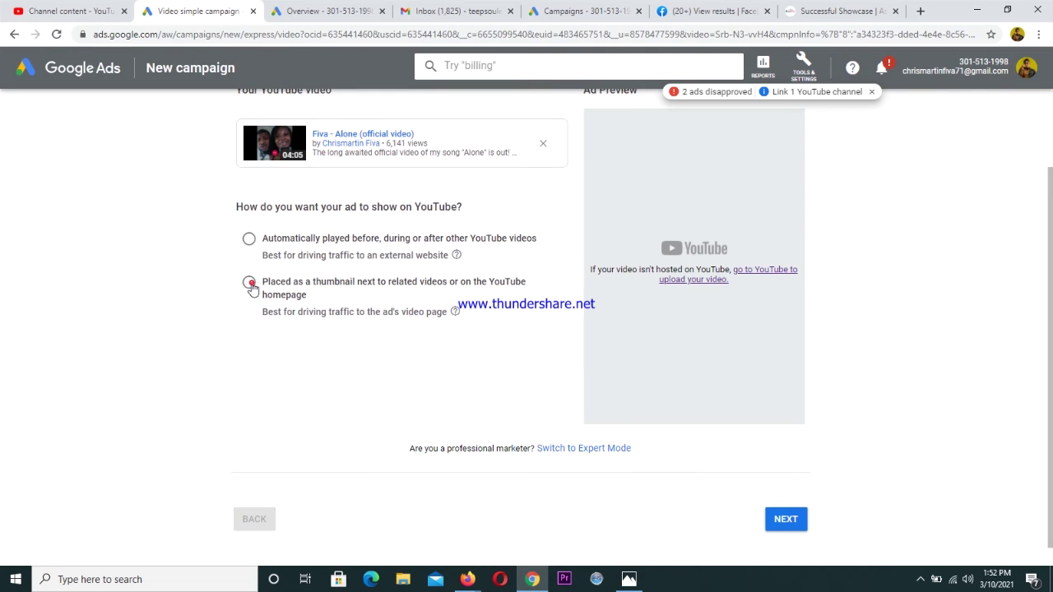
pyautogui.click(250, 283)
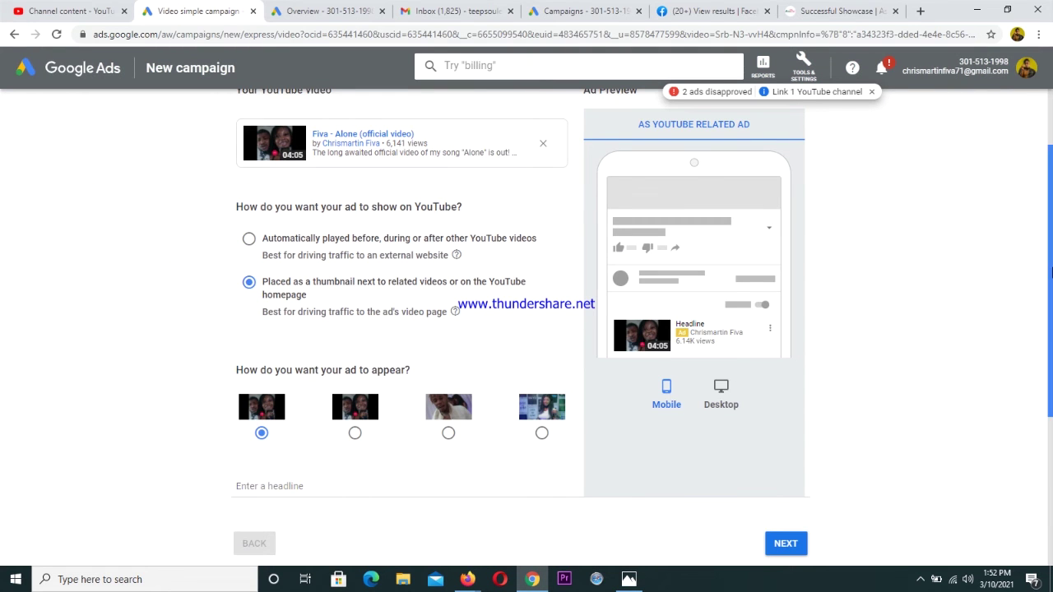
pyautogui.scroll(-2, 524, 272)
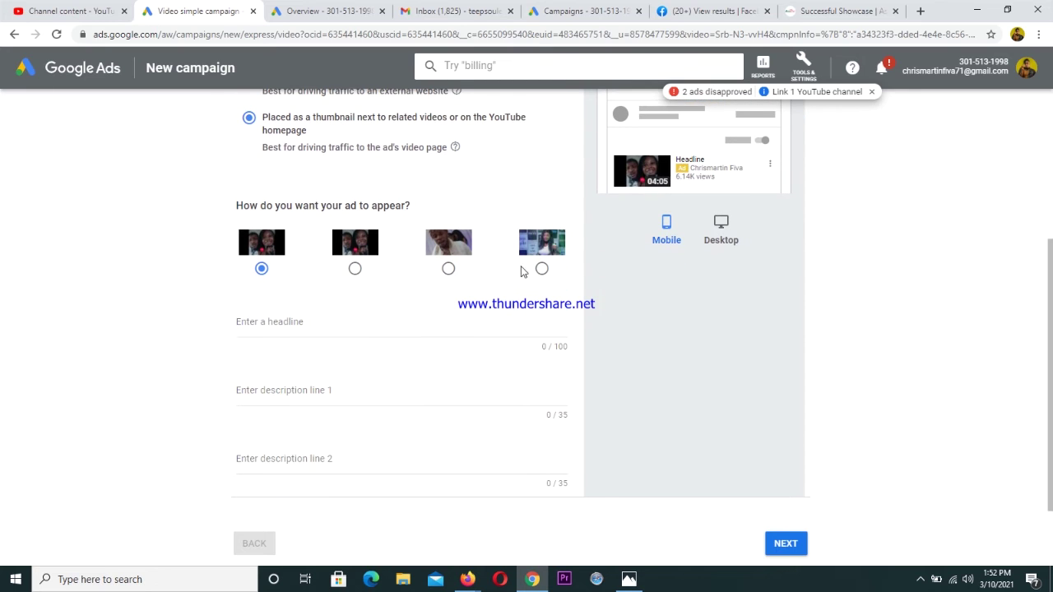
# - Try the available thumbnails for the ad's appearance and choose the third one
pyautogui.click(541, 269)
pyautogui.click(457, 271)
pyautogui.click(352, 271)
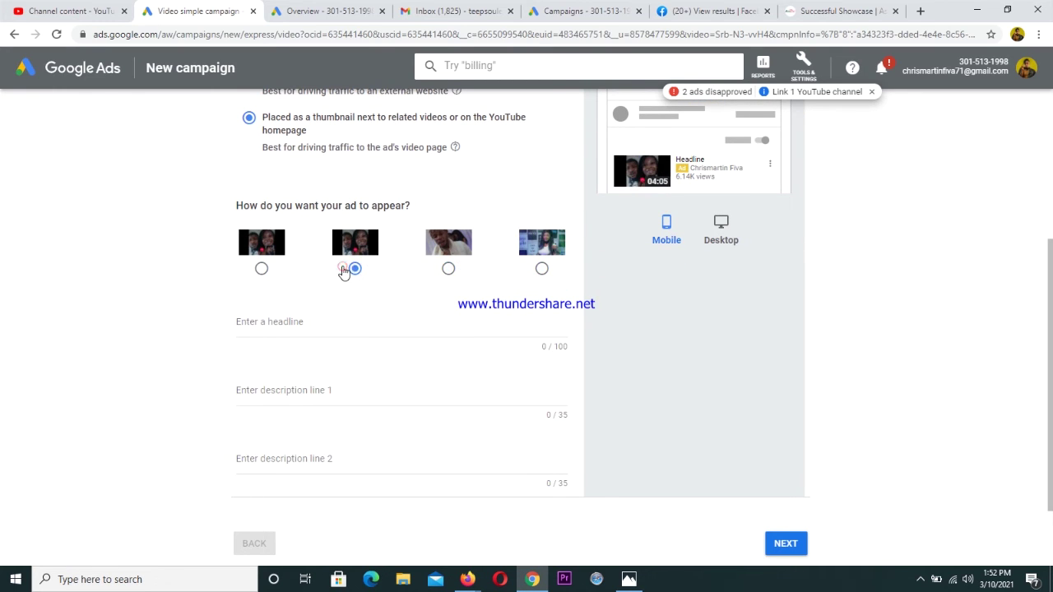
pyautogui.click(542, 269)
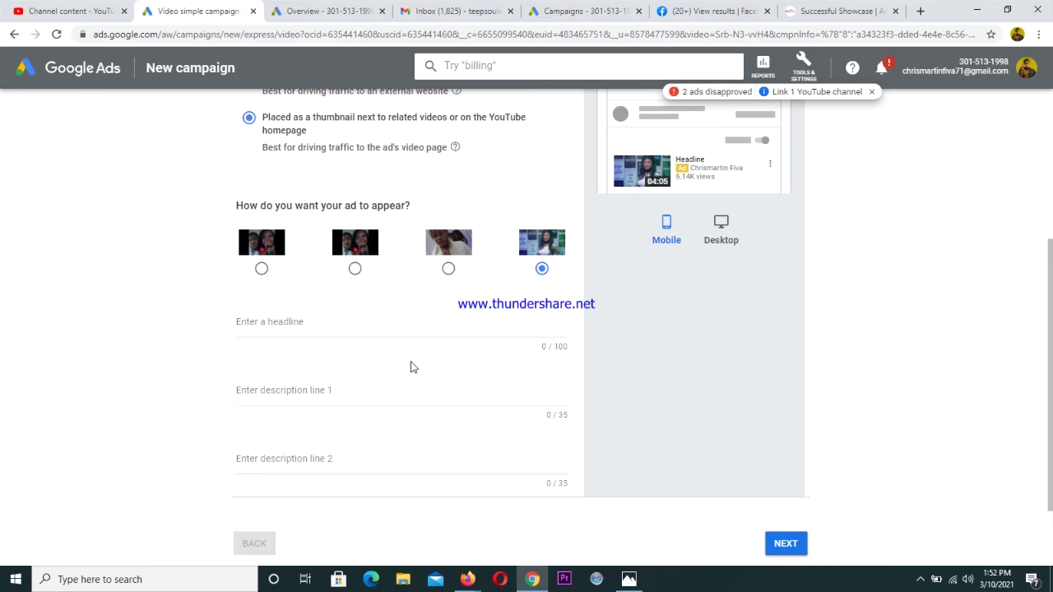
pyautogui.click(306, 326)
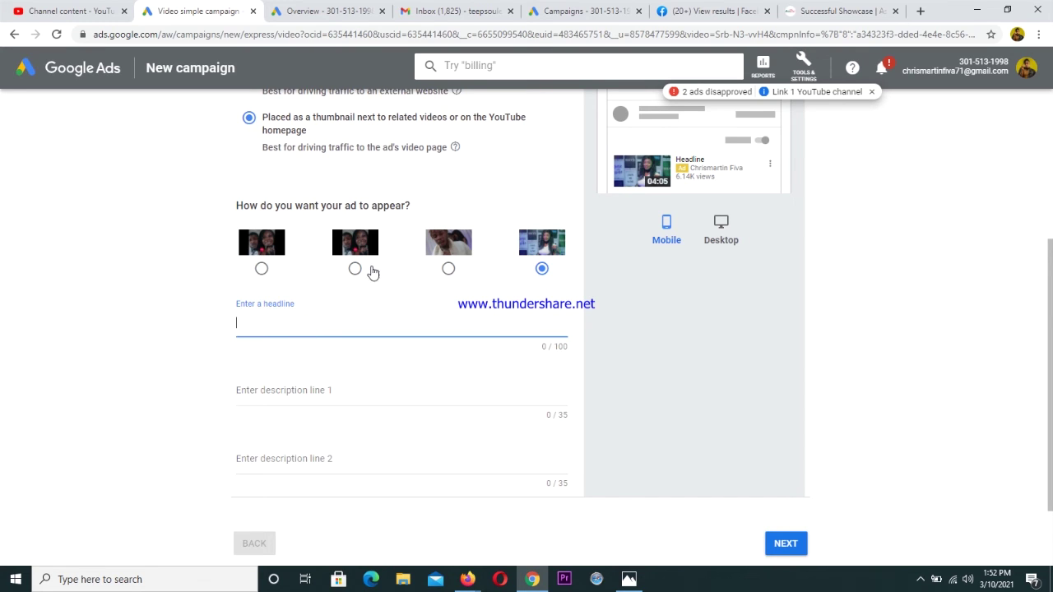
pyautogui.click(446, 274)
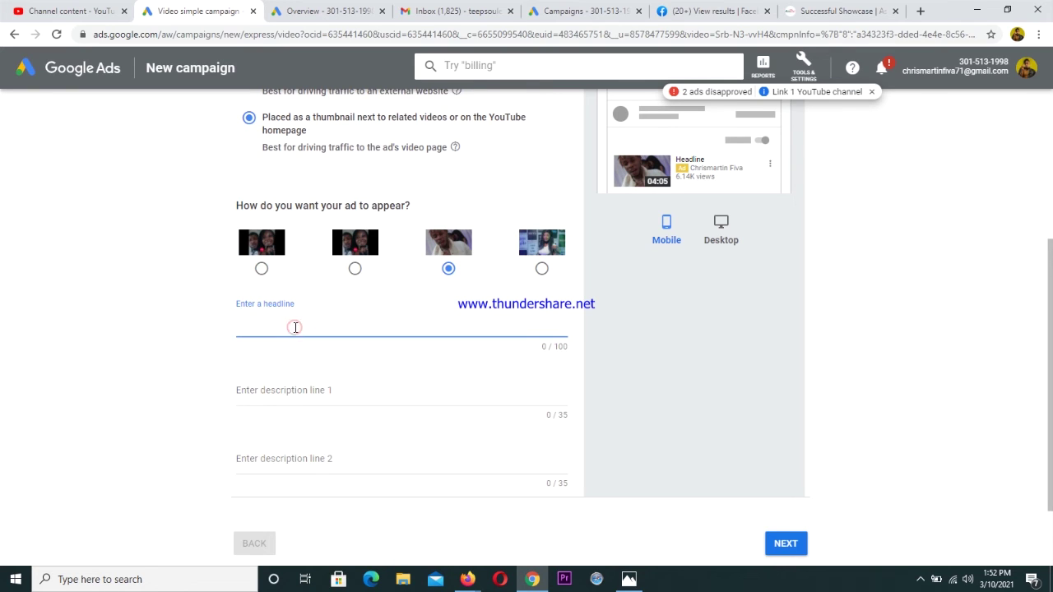
# - Enter the headline "This Artiste look like Tekno." and description lines "Alone by Fiva" and "Fiva Alone", and continue to the location settings
pyautogui.write('This Artiste')
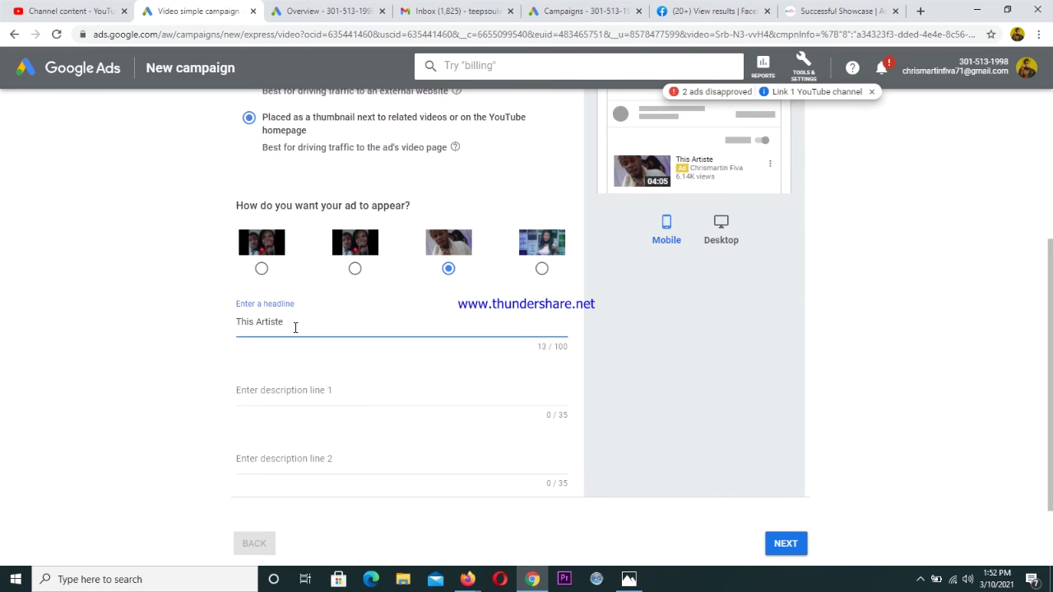
pyautogui.write(' look like Tekno.')
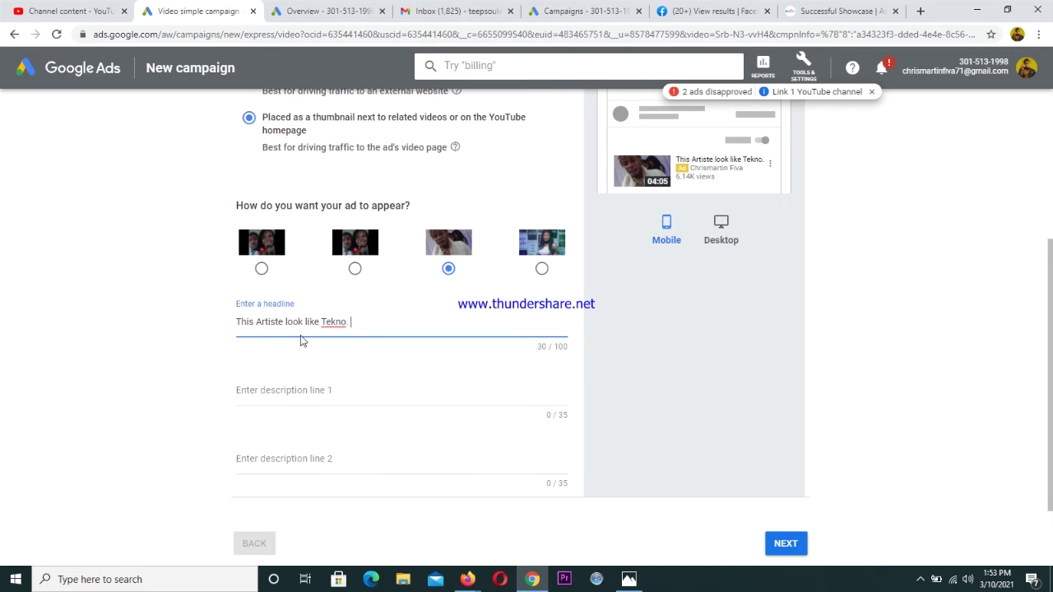
pyautogui.click(342, 387)
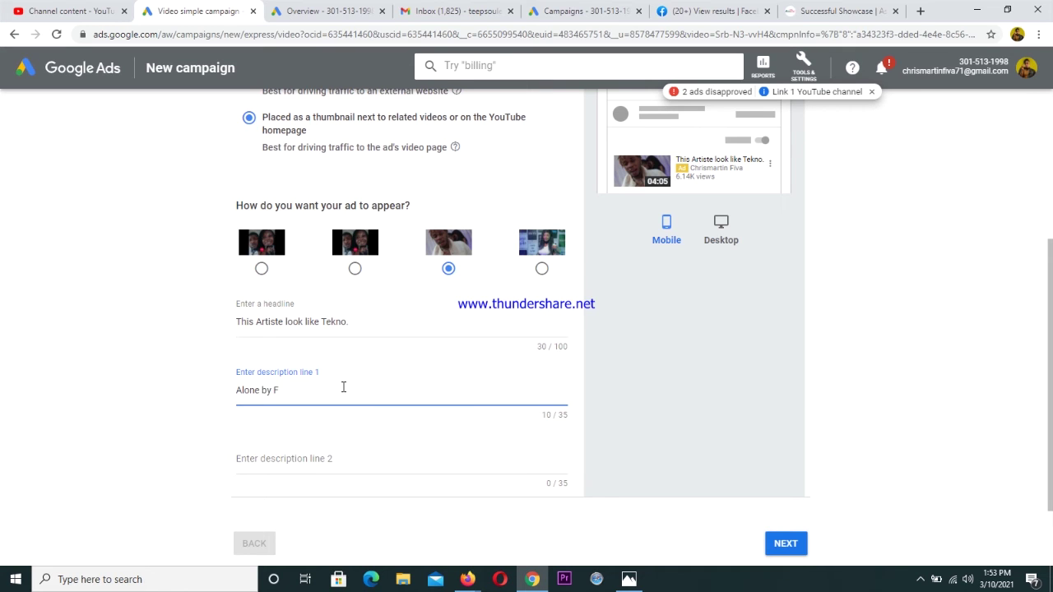
pyautogui.click(342, 458)
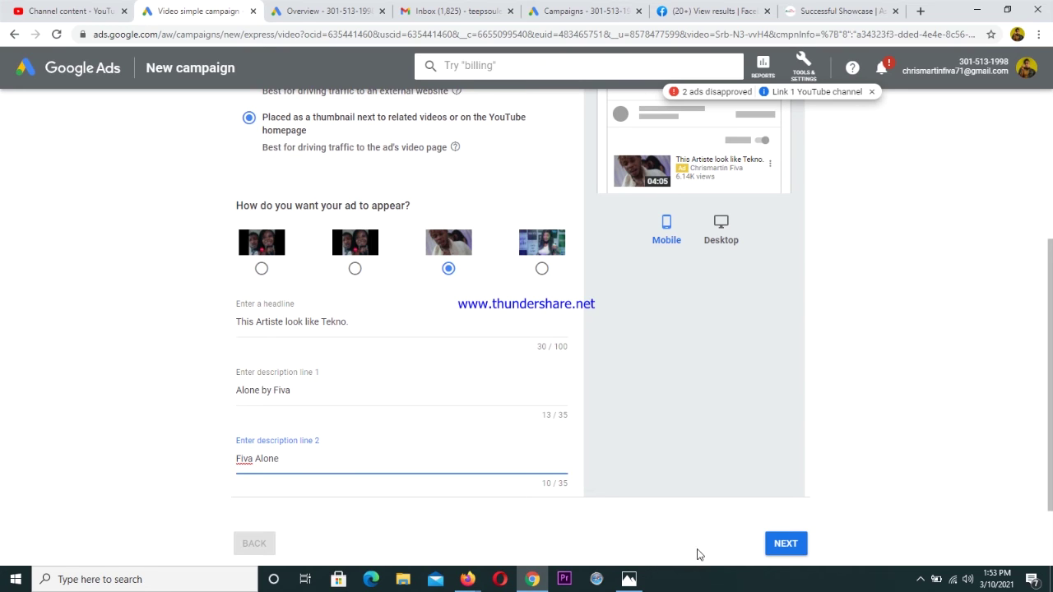
pyautogui.click(786, 544)
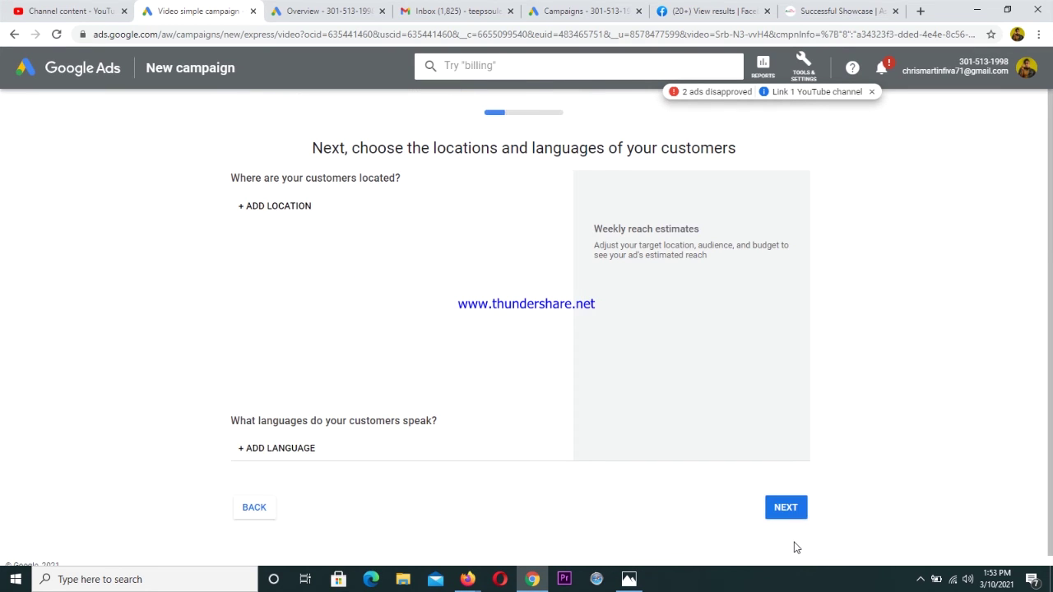
# - Add Nigeria, Ghana and United States as customer locations and continue to the demographic settings
pyautogui.click(298, 205)
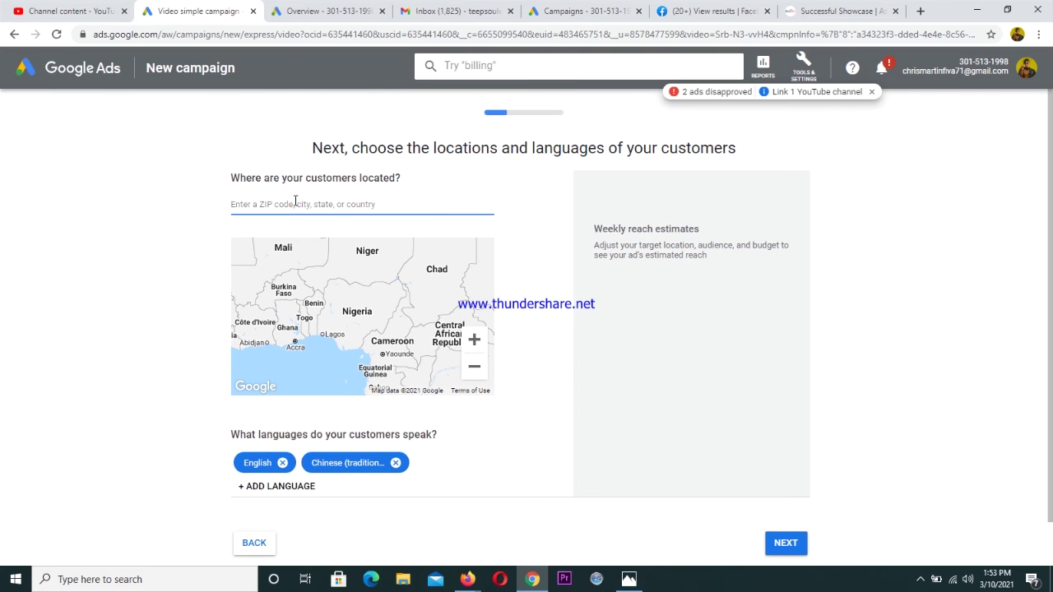
pyautogui.write('Nigeria')
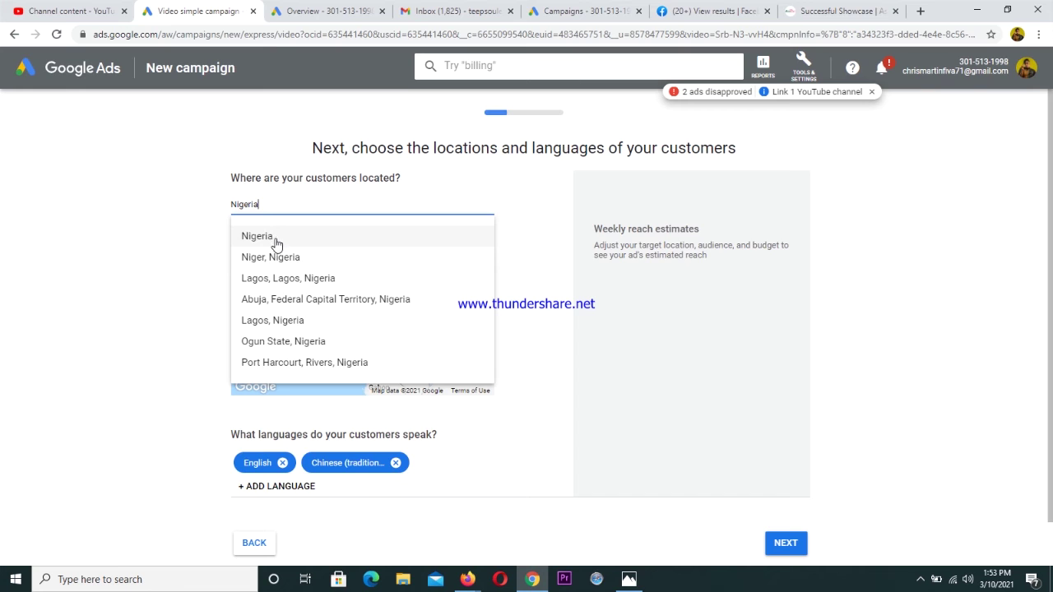
pyautogui.click(274, 237)
pyautogui.click(271, 230)
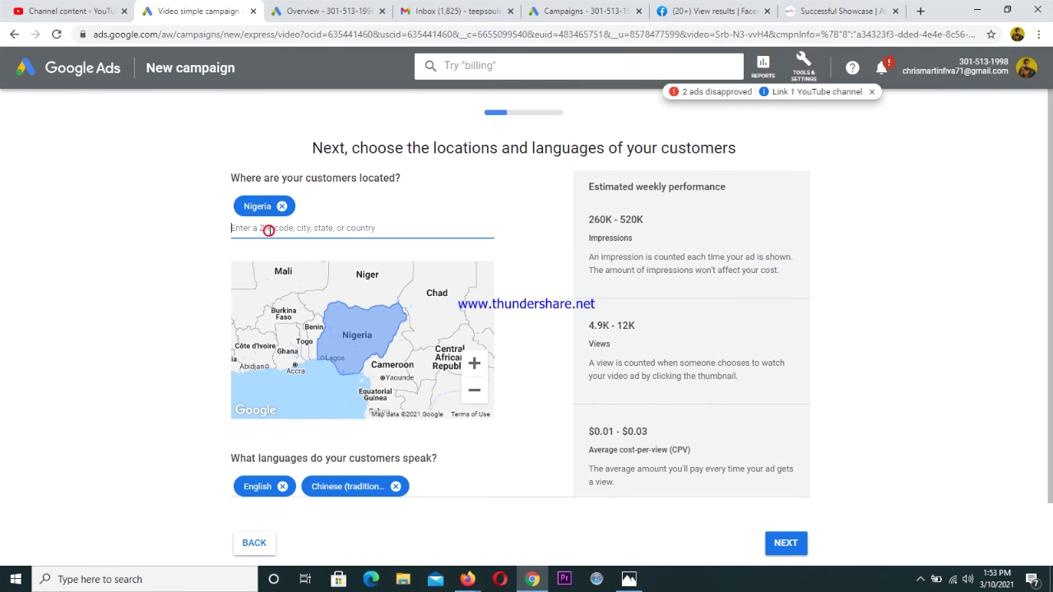
pyautogui.write('Ghana')
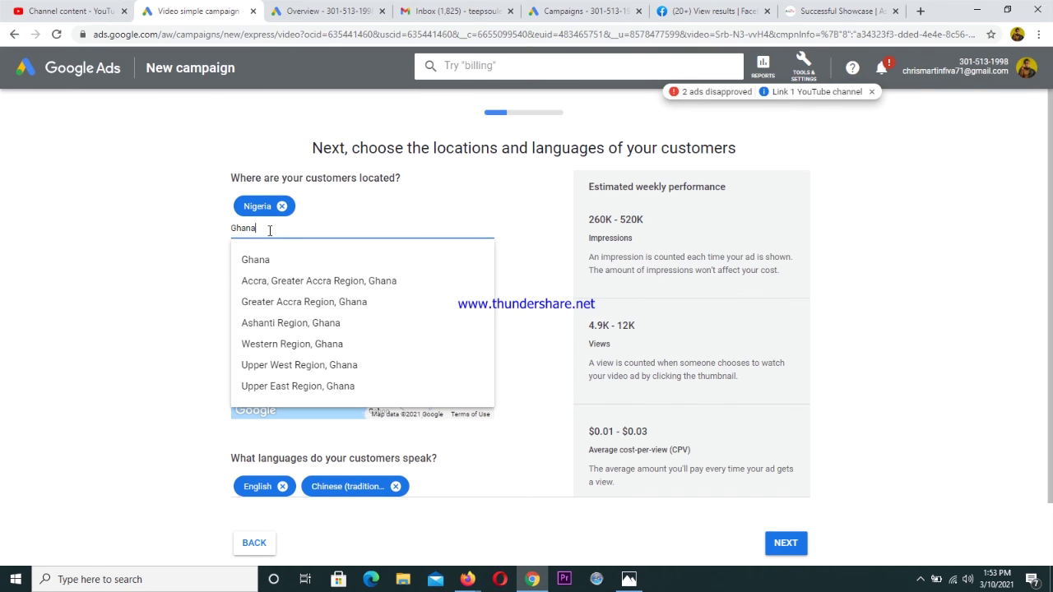
pyautogui.click(276, 260)
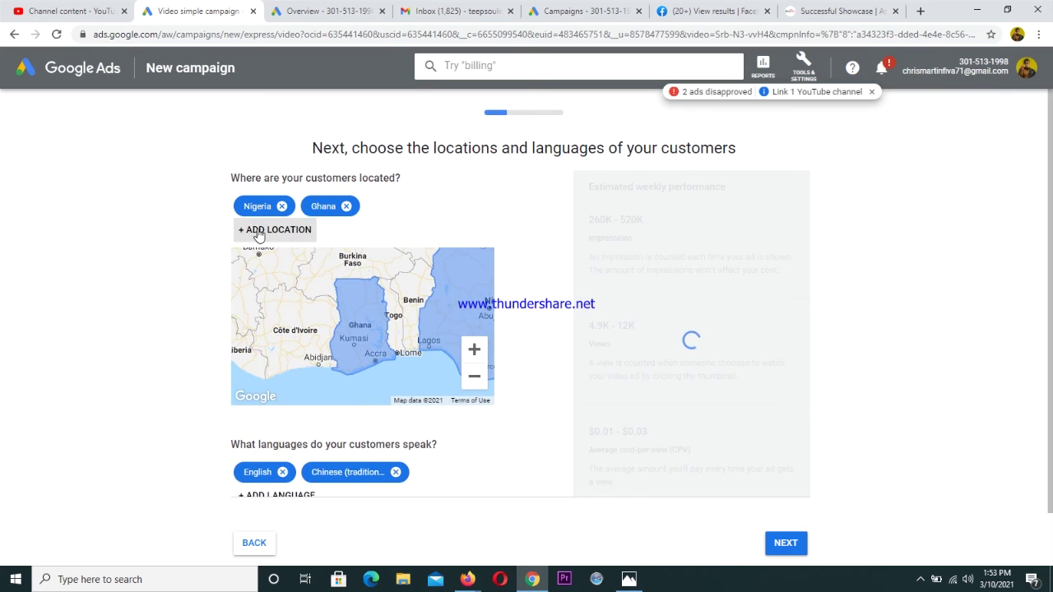
pyautogui.click(259, 229)
pyautogui.write('Unite')
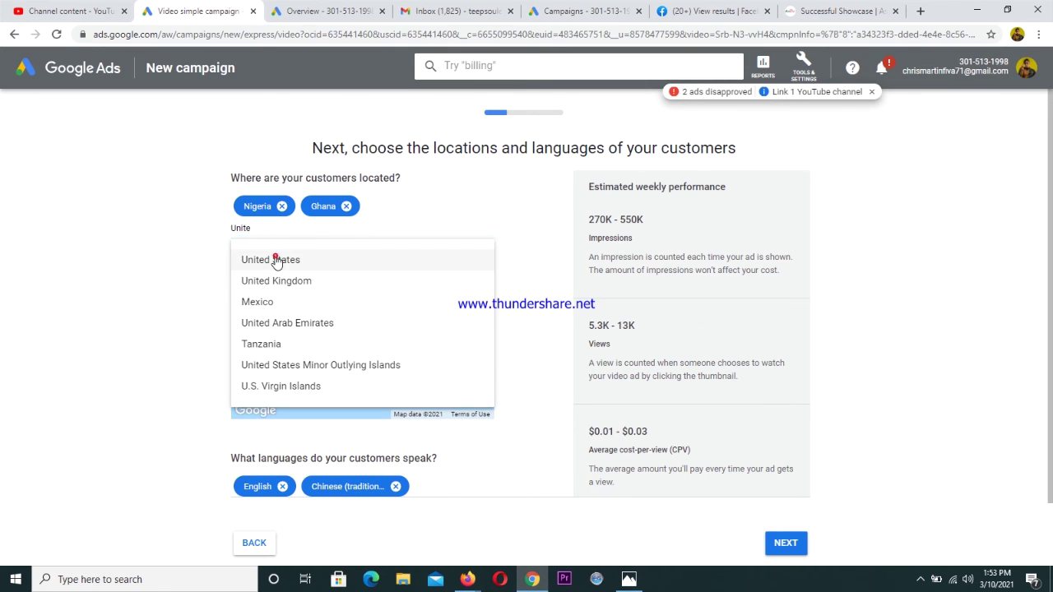
pyautogui.click(274, 256)
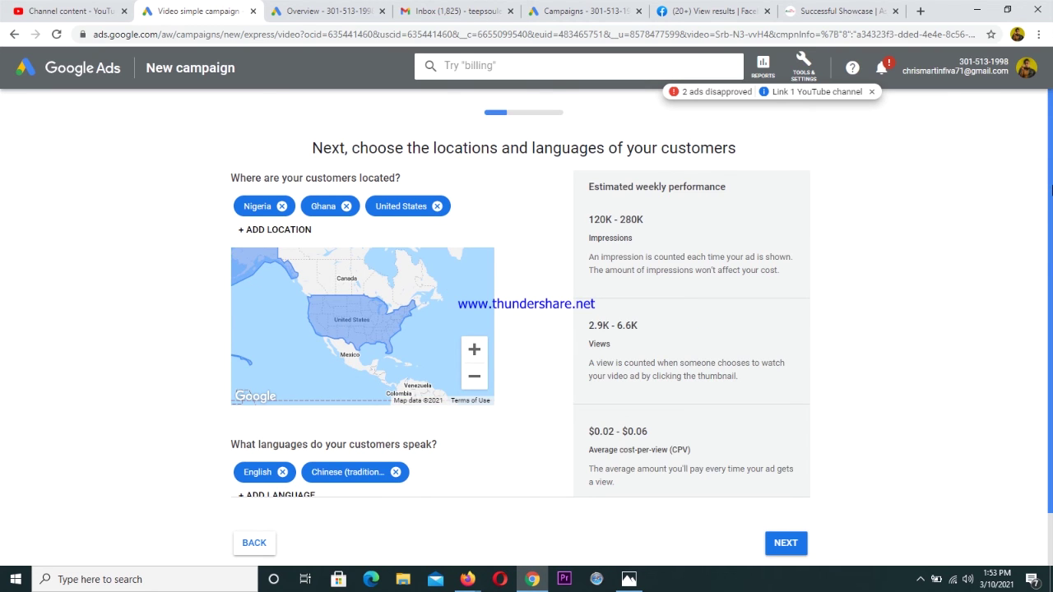
pyautogui.scroll(-1, 1052, 254)
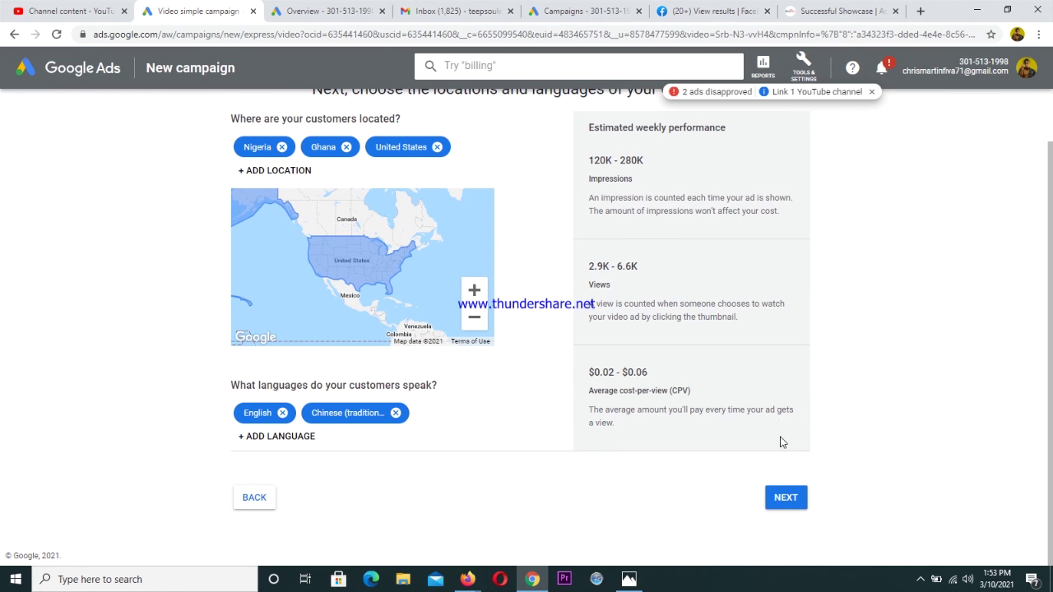
pyautogui.click(785, 496)
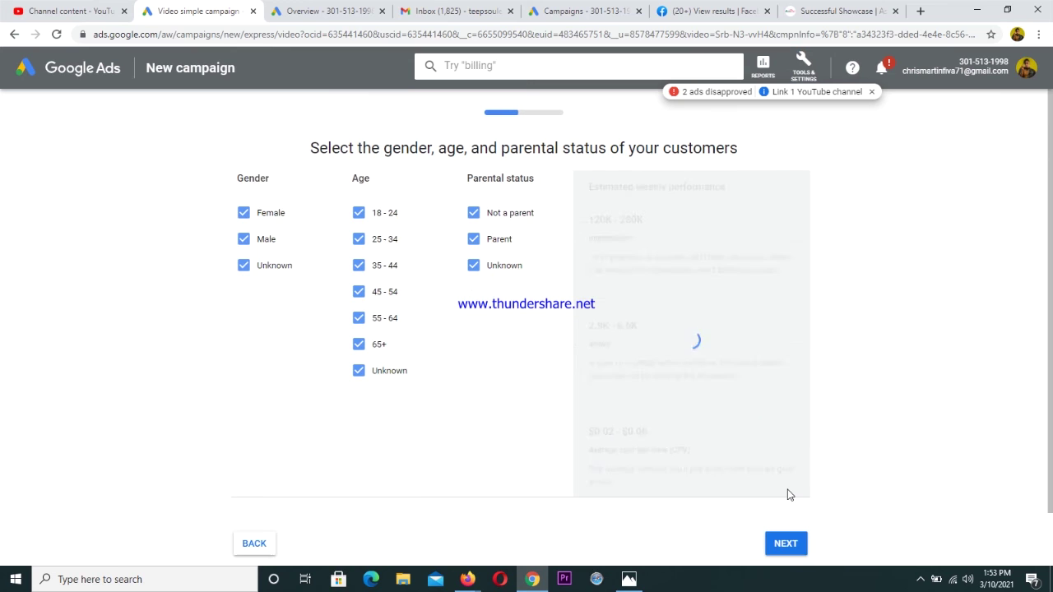
# - Limit the customer ages to 18 - 24, 25 - 34 and 35 - 44 and continue to the interests
pyautogui.click(359, 370)
pyautogui.click(358, 344)
pyautogui.click(358, 326)
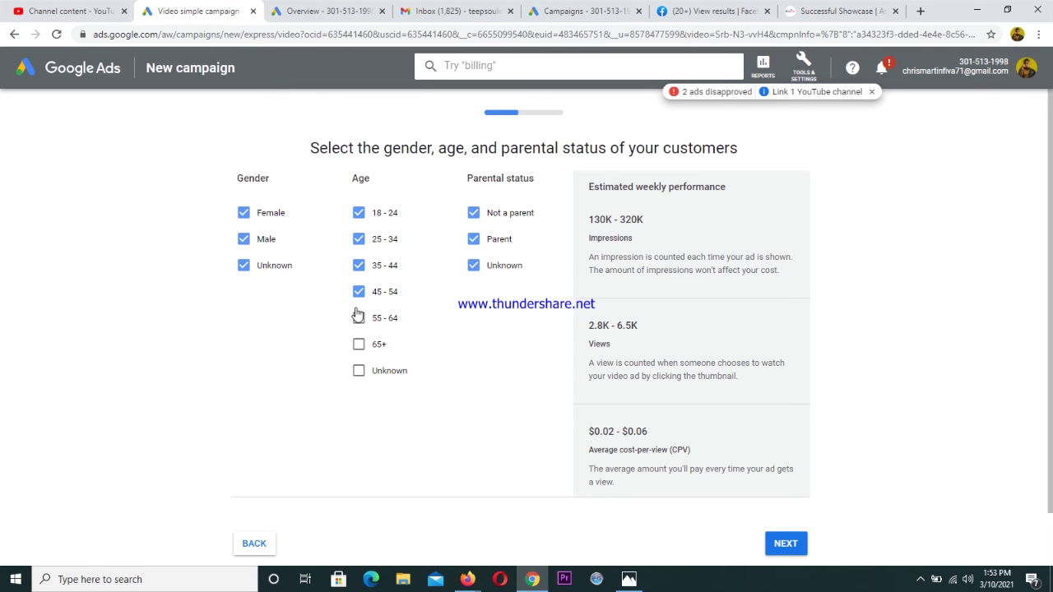
pyautogui.click(362, 296)
pyautogui.click(359, 271)
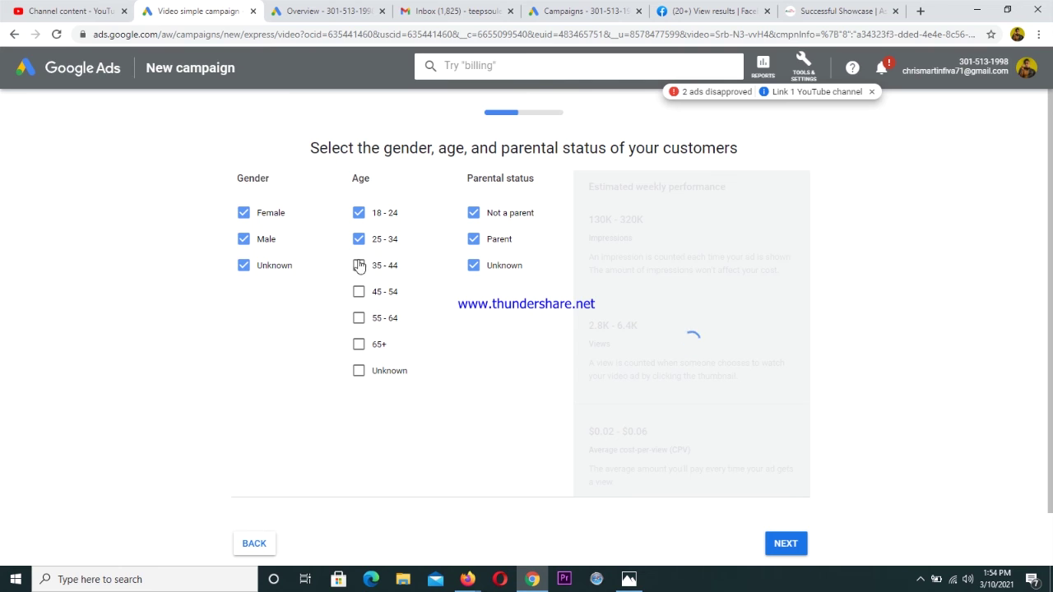
pyautogui.click(357, 272)
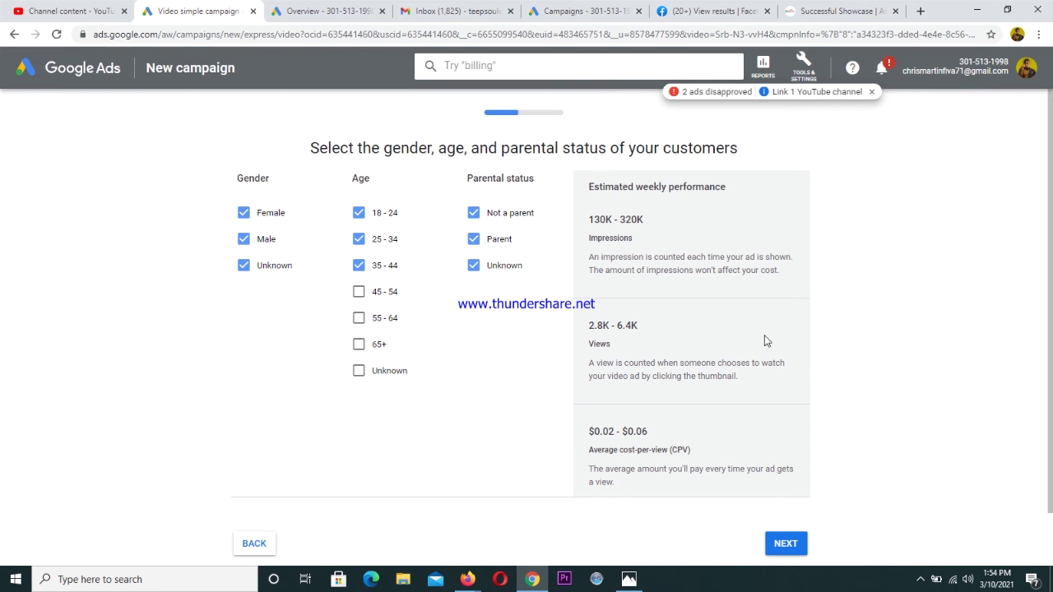
pyautogui.click(786, 545)
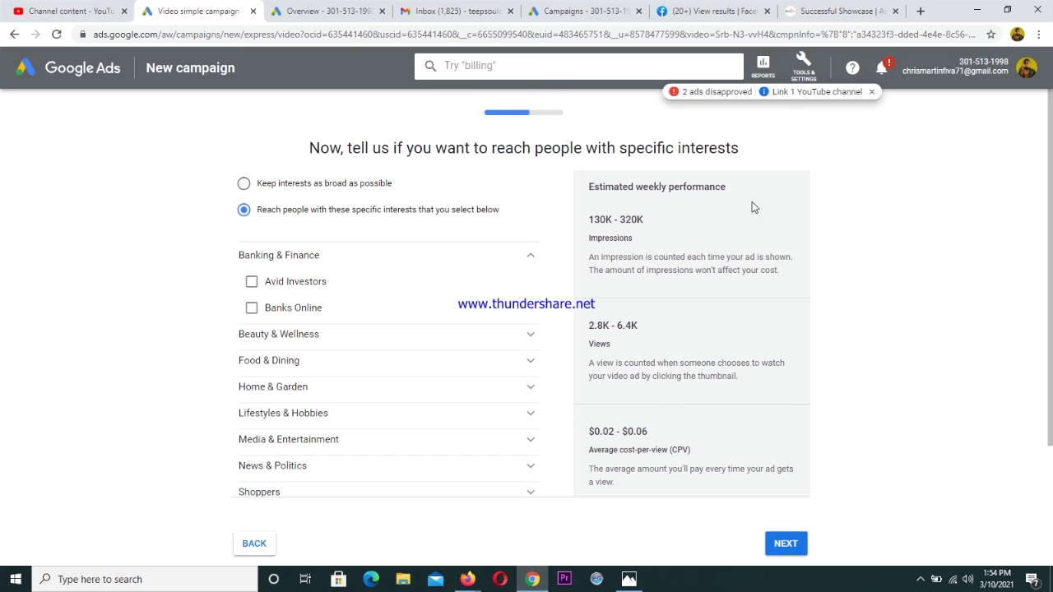
# - Target the Music Lovers and Movie Lovers interests under Media & Entertainment
pyautogui.moveTo(1050, 230); pyautogui.dragTo(1050, 354)
pyautogui.click(361, 288)
pyautogui.click(252, 442)
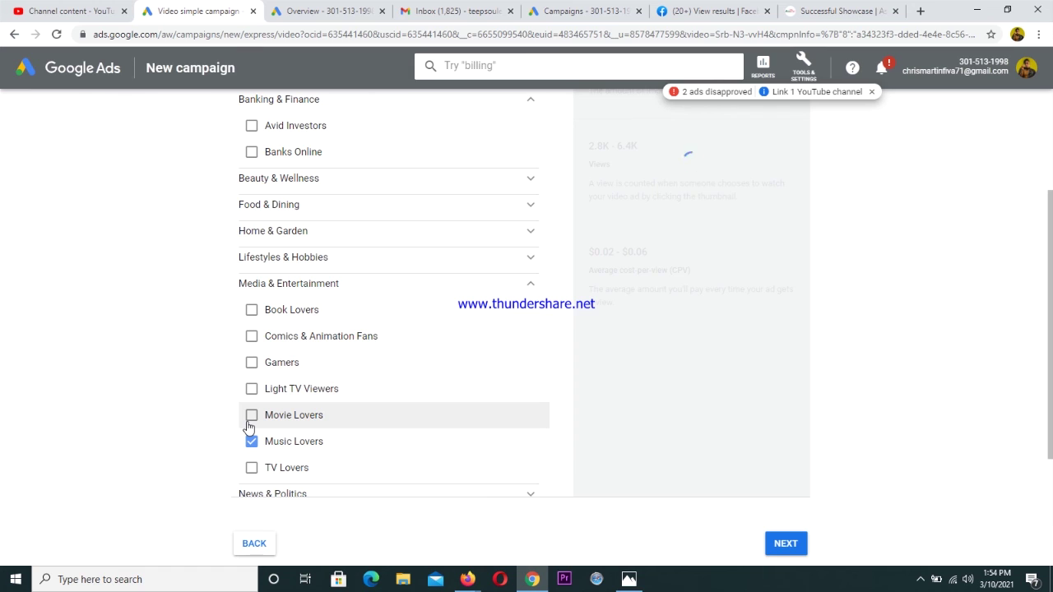
pyautogui.click(251, 417)
pyautogui.click(388, 288)
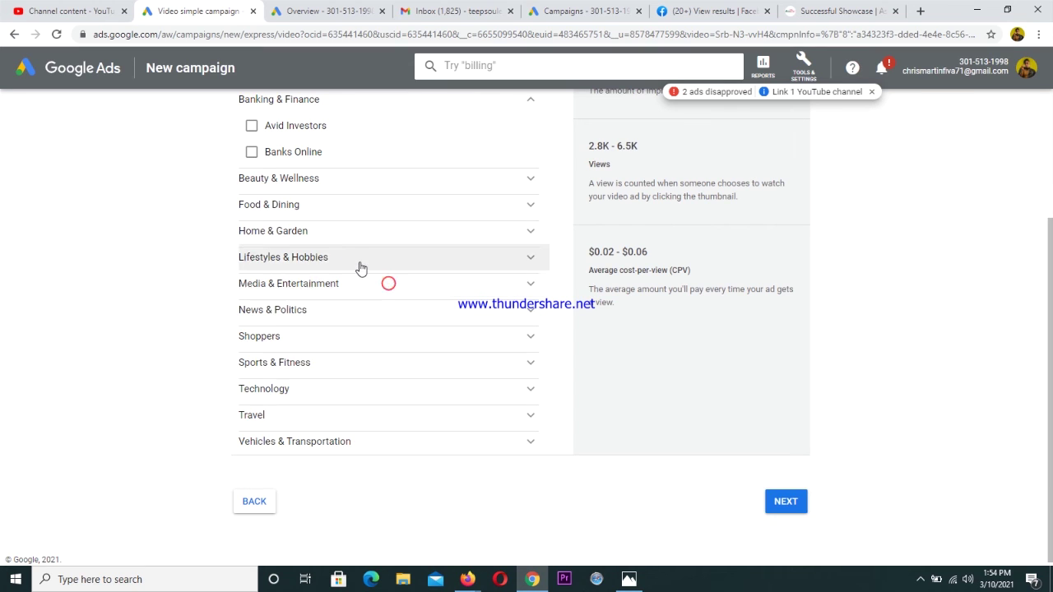
# - Add the Lifestyles & Hobbies interests Art & Theater Aficionados, Frequently Attends Live Events, Nightlife Enthusiasts, Outdoor Enthusiasts and Thrill Seekers, and continue to the budget
pyautogui.click(360, 261)
pyautogui.click(251, 284)
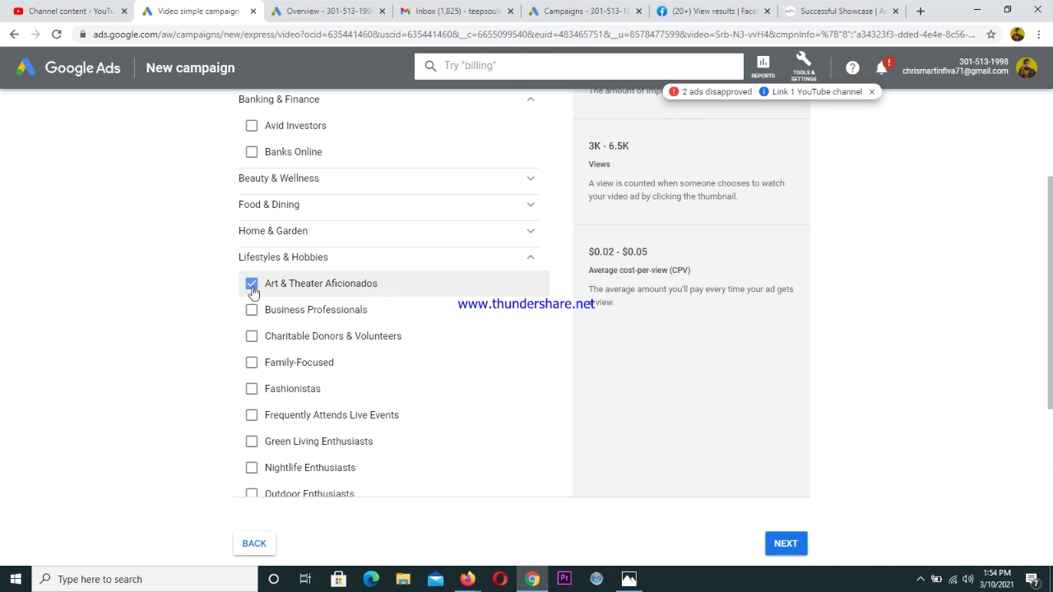
pyautogui.click(252, 417)
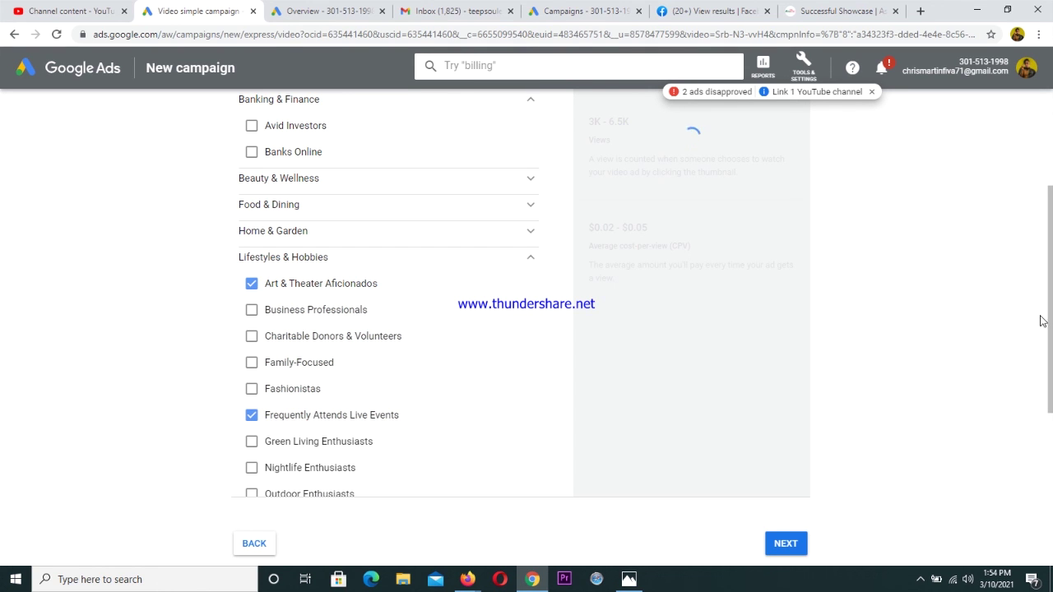
pyautogui.scroll(-2, 658, 341)
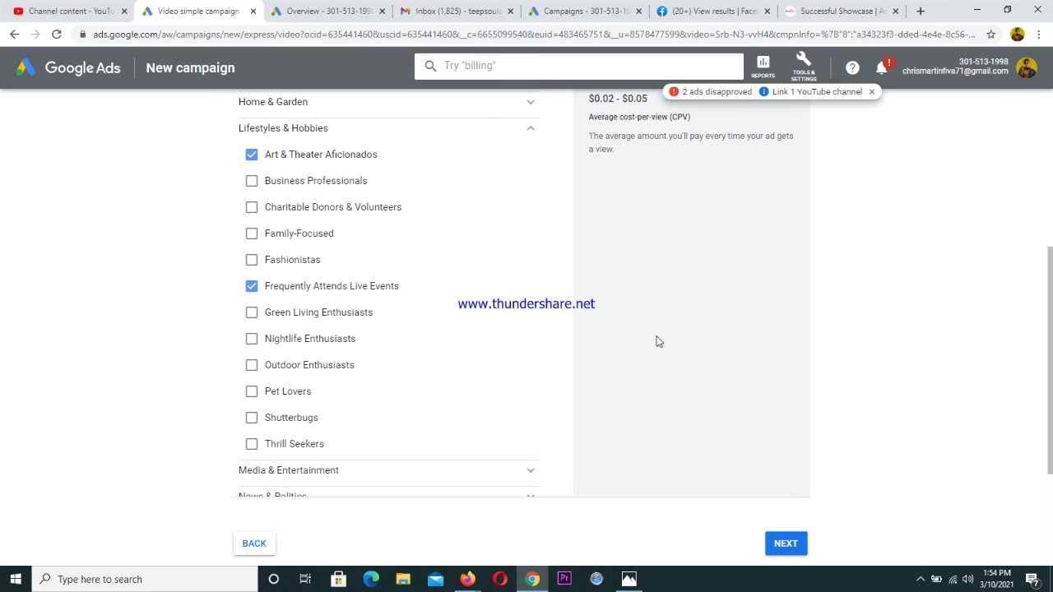
pyautogui.click(251, 342)
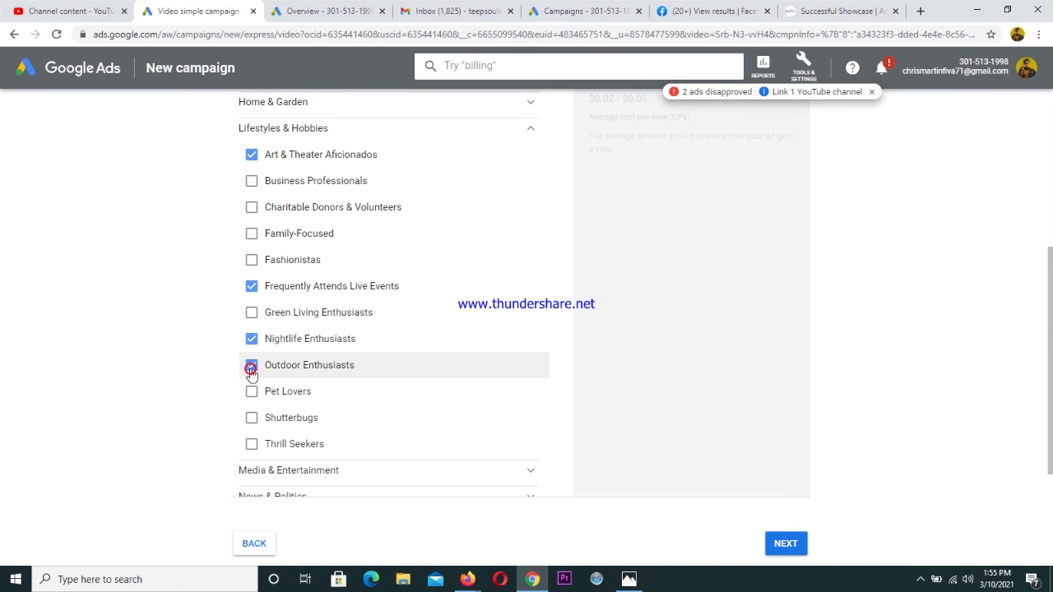
pyautogui.click(252, 445)
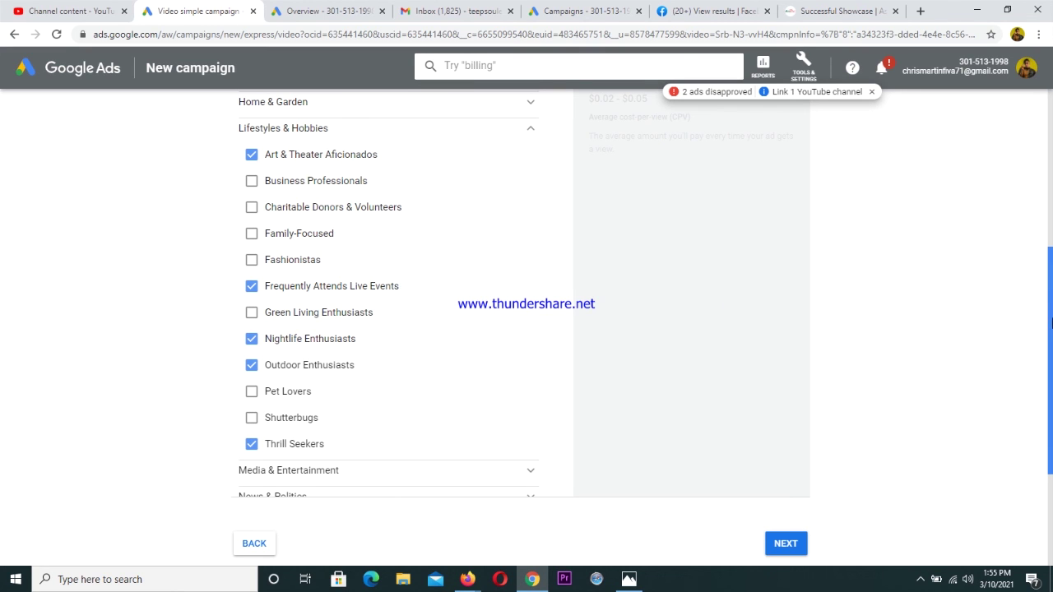
pyautogui.click(921, 579)
pyautogui.click(923, 579)
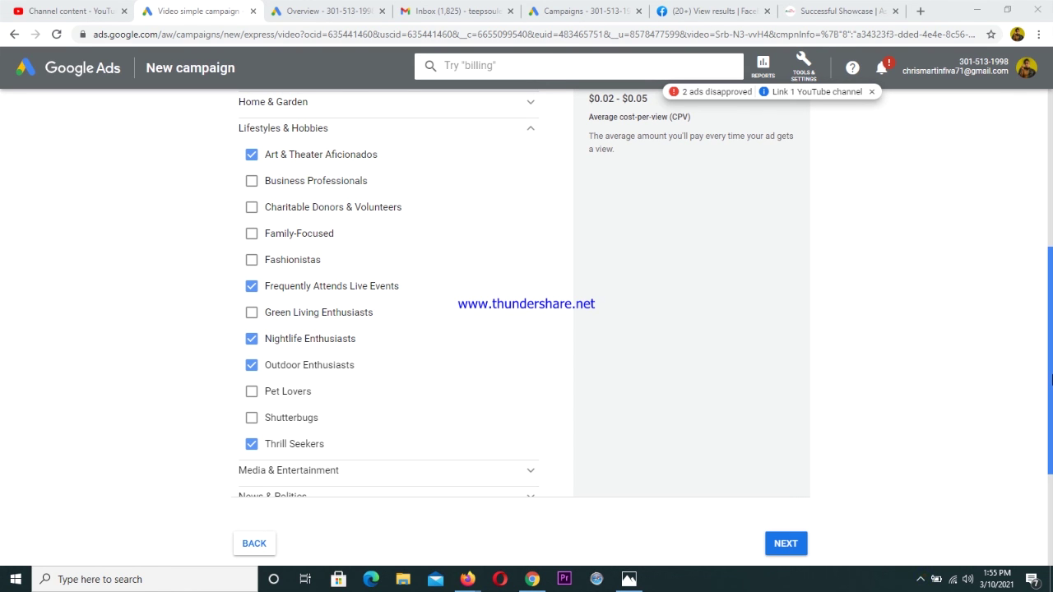
pyautogui.moveTo(1051, 378); pyautogui.dragTo(1050, 473)
pyautogui.click(794, 498)
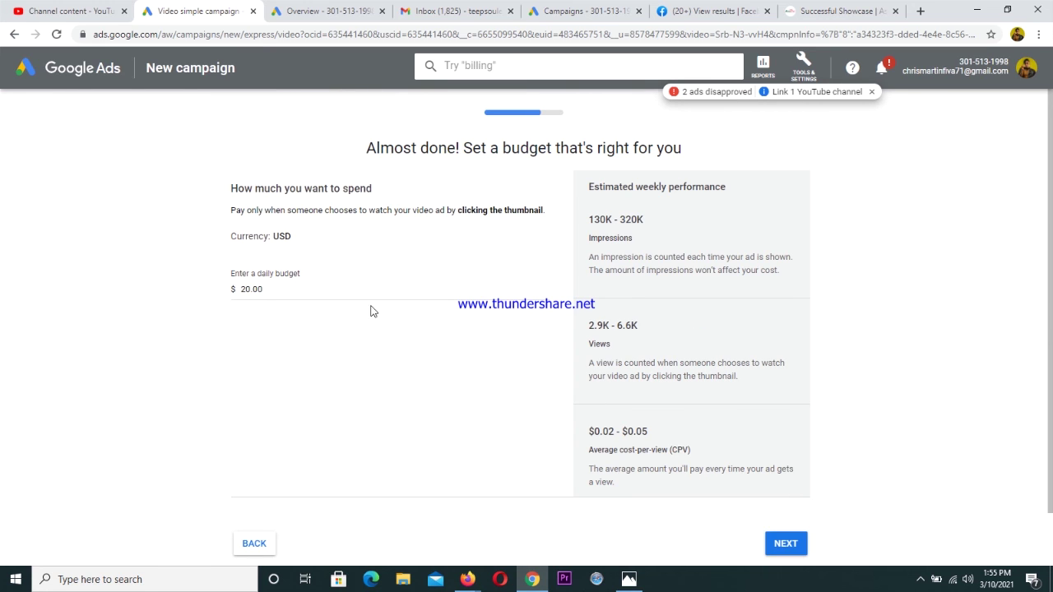
# - Set the daily budget to USD 10.00 and continue to the campaign review
pyautogui.click(249, 289)
pyautogui.press('BackSpace')
pyautogui.write('1')
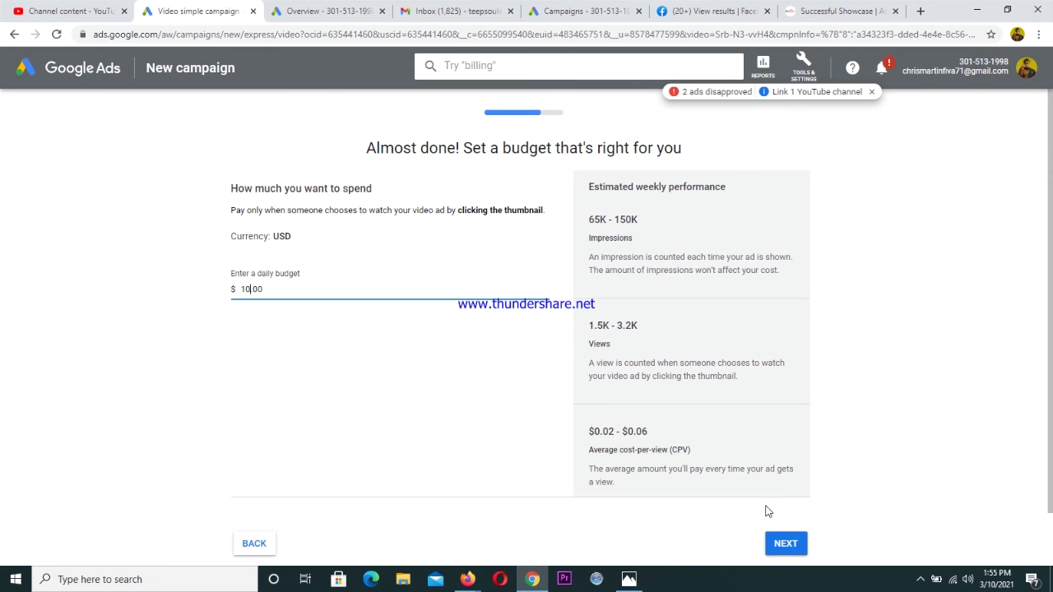
pyautogui.click(785, 545)
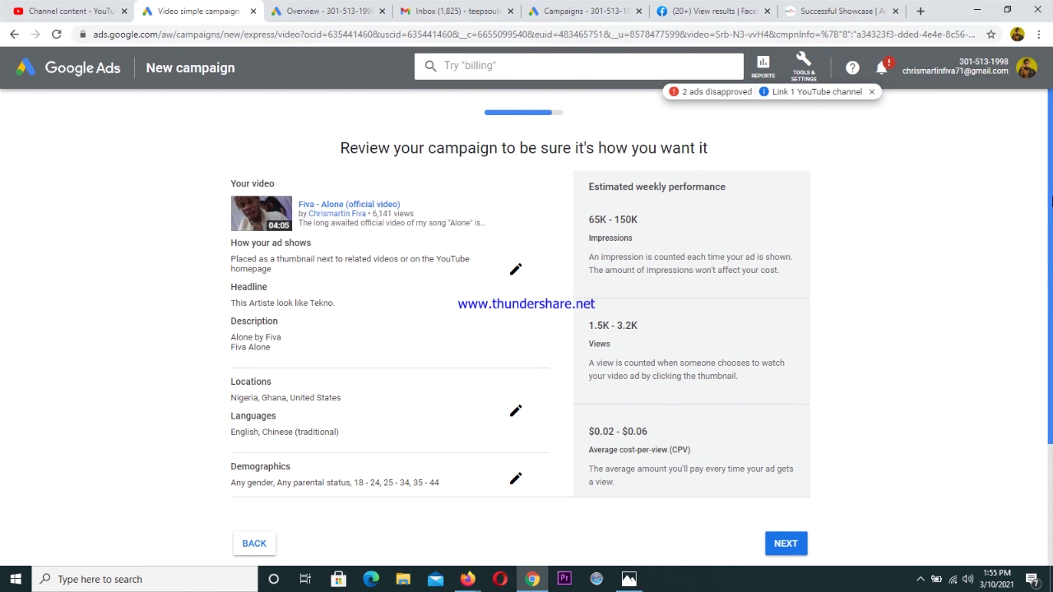
# - Check the thumbnail ad's campaign summary through to the daily budget and complete the campaign setup
pyautogui.scroll(-2, 777, 420)
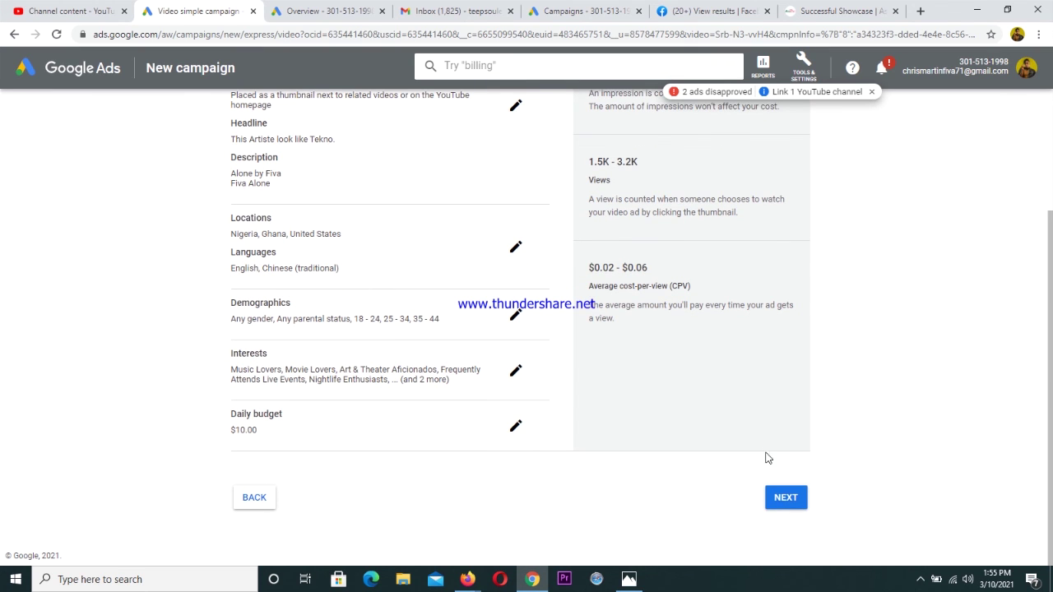
pyautogui.click(783, 497)
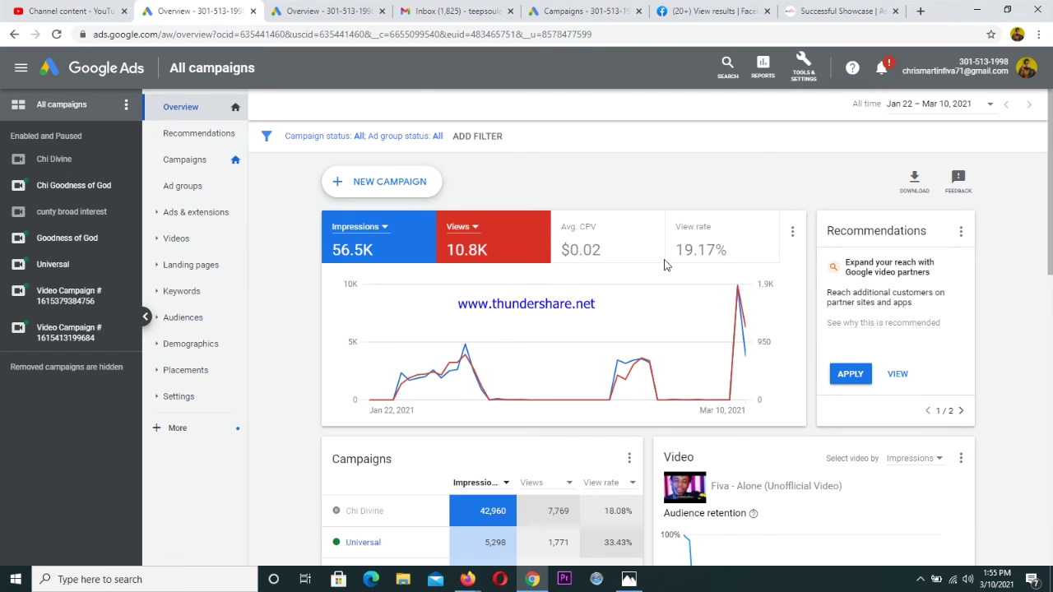
pyautogui.moveTo(724, 389)
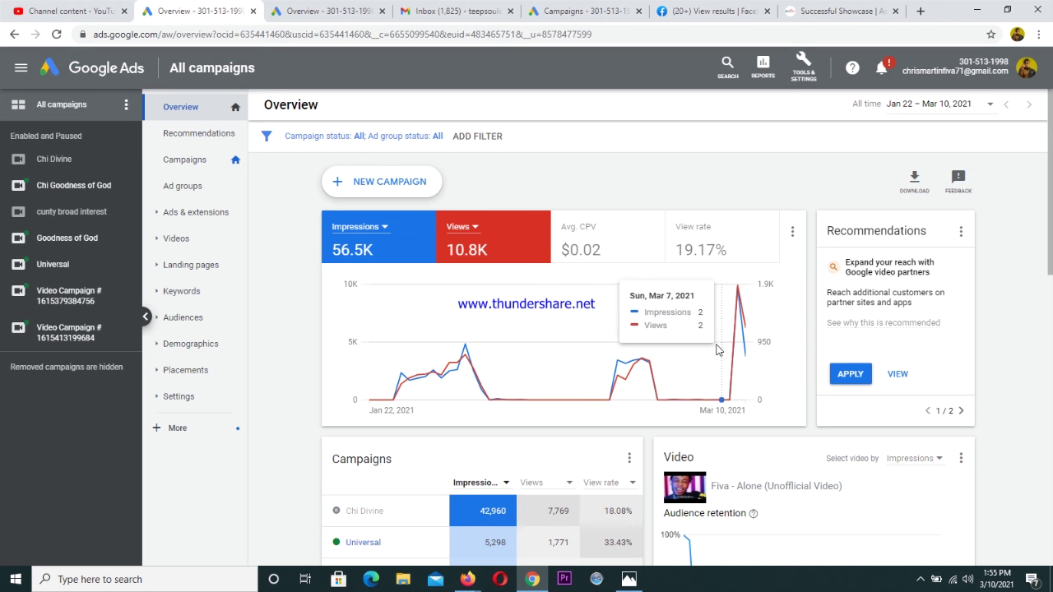